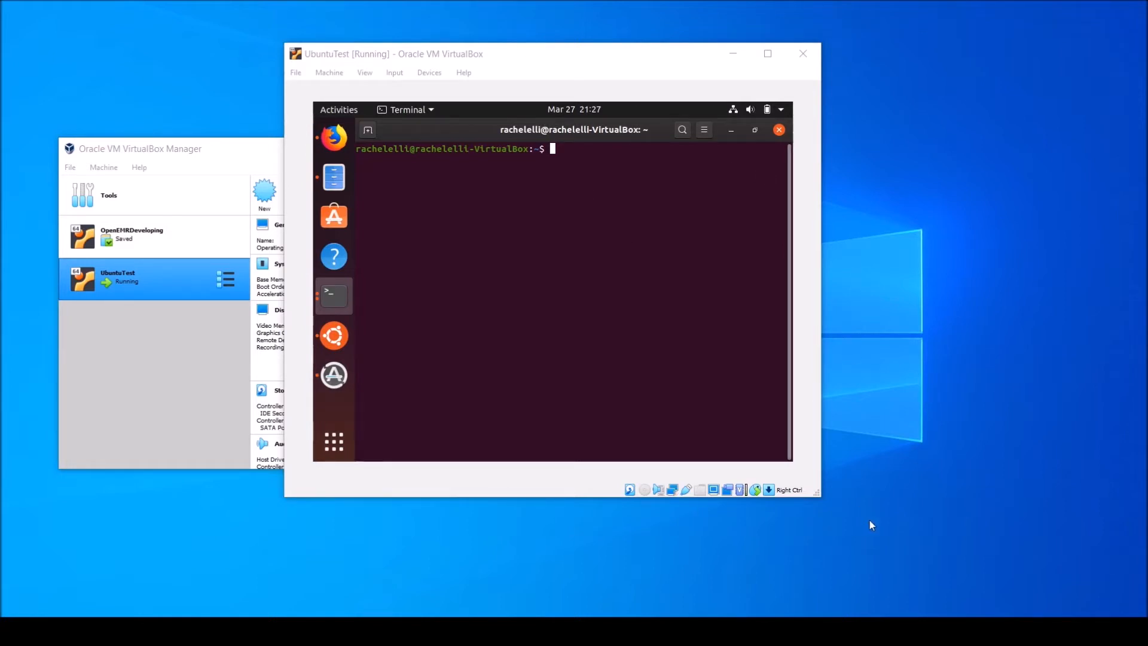
Enlarge and maximize the UbuntuTest virtual machine window to check how the guest display scales
left_click_drag(813, 490, 902, 565)
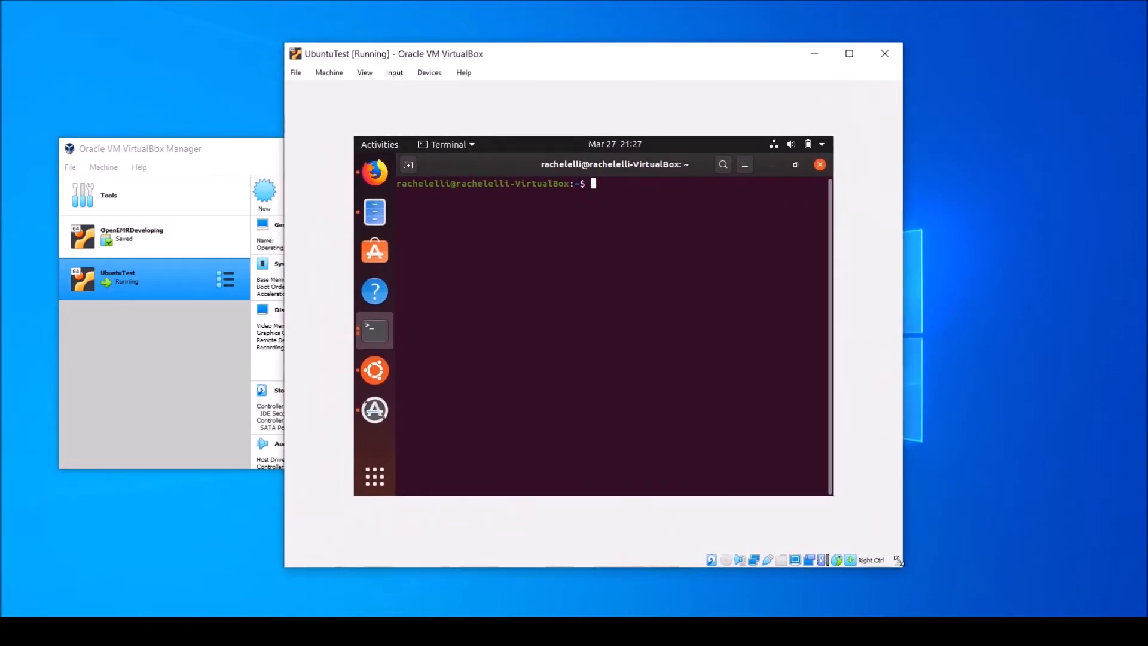
left_click(849, 53)
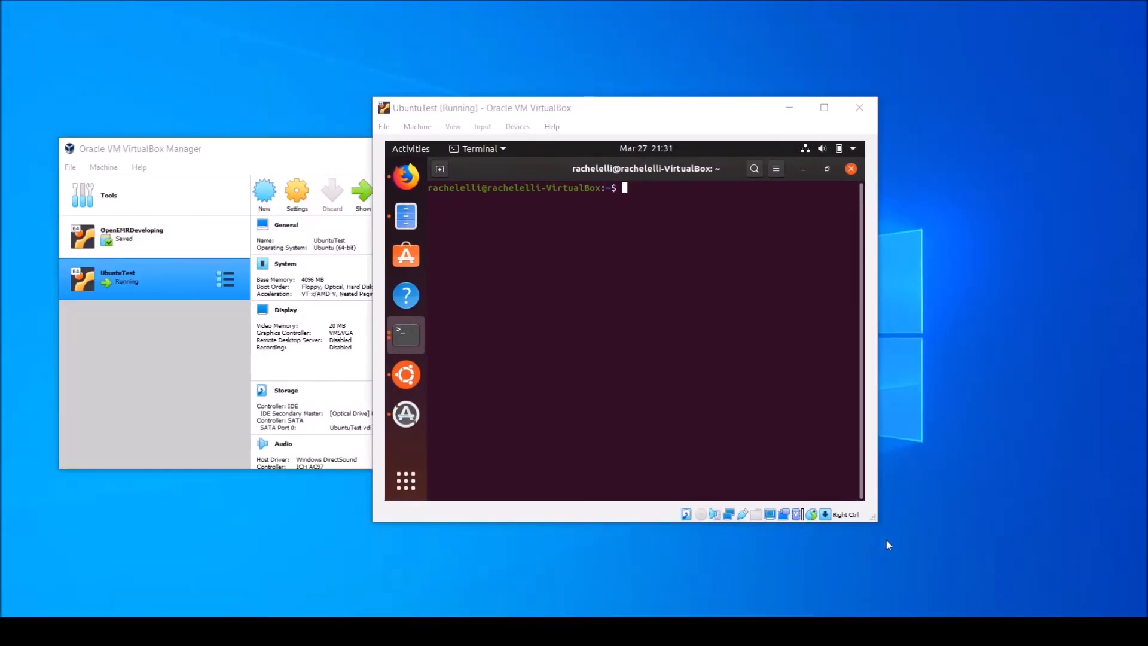
Close the UbuntuTest virtual machine with the option to power off the machine
left_click(518, 107)
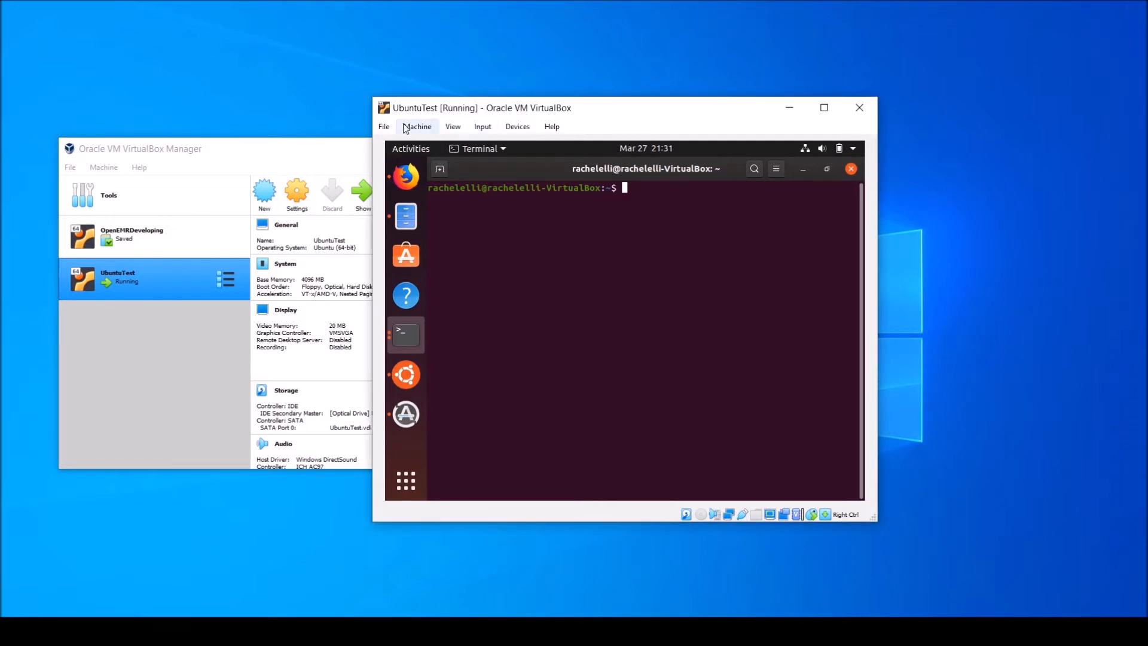
left_click(378, 126)
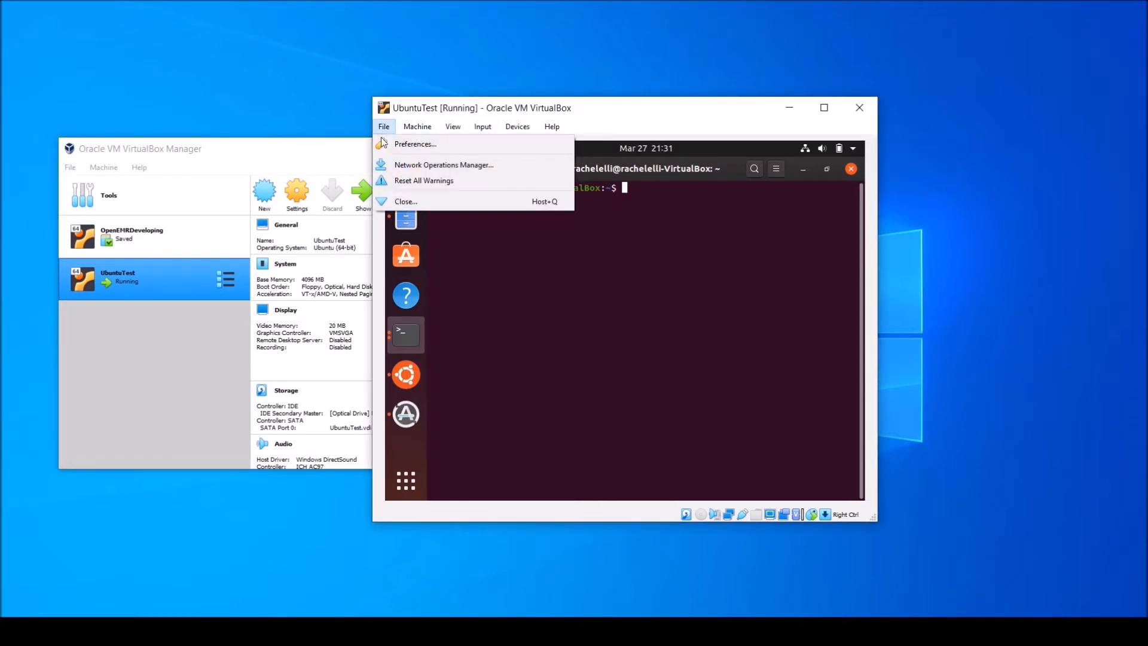
left_click(395, 197)
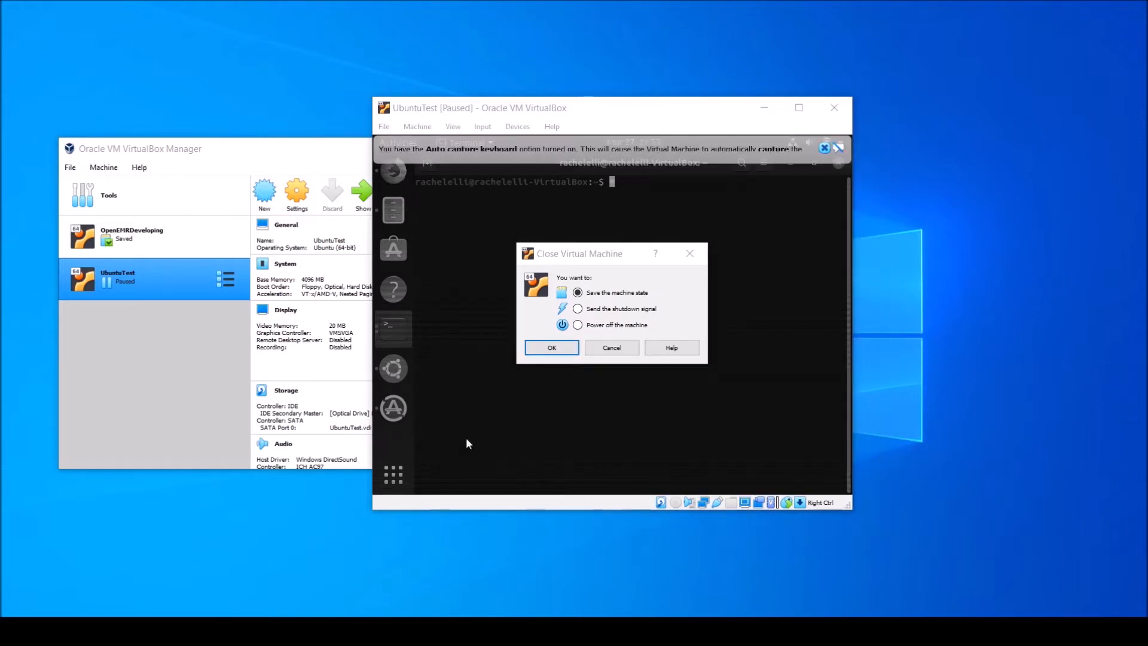
left_click(577, 325)
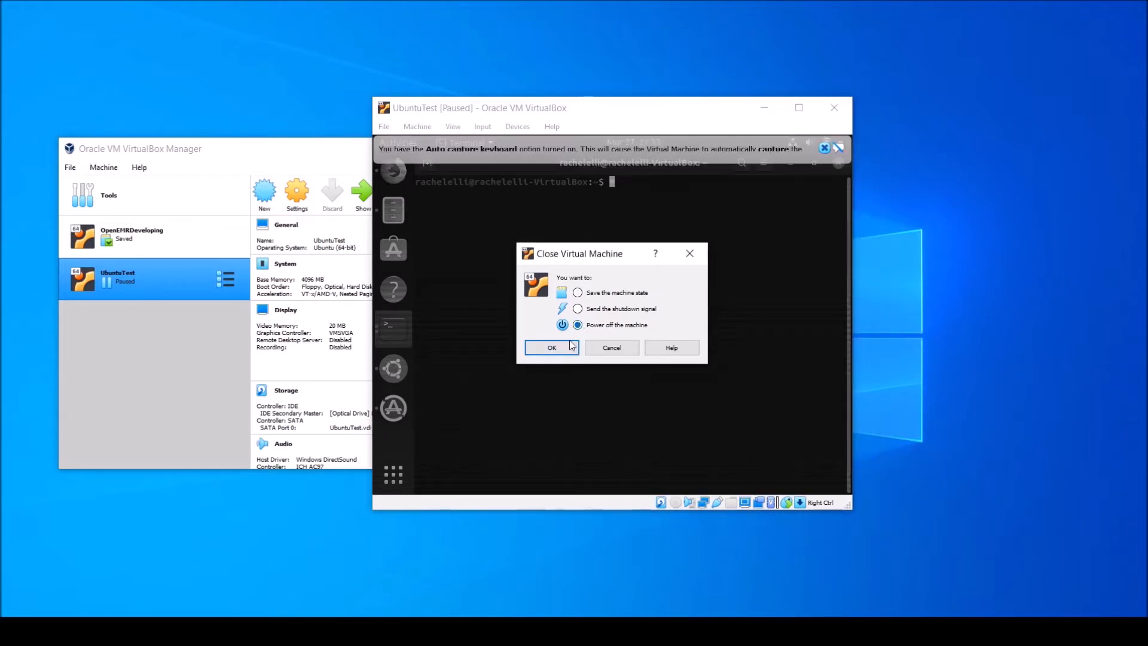
left_click(551, 347)
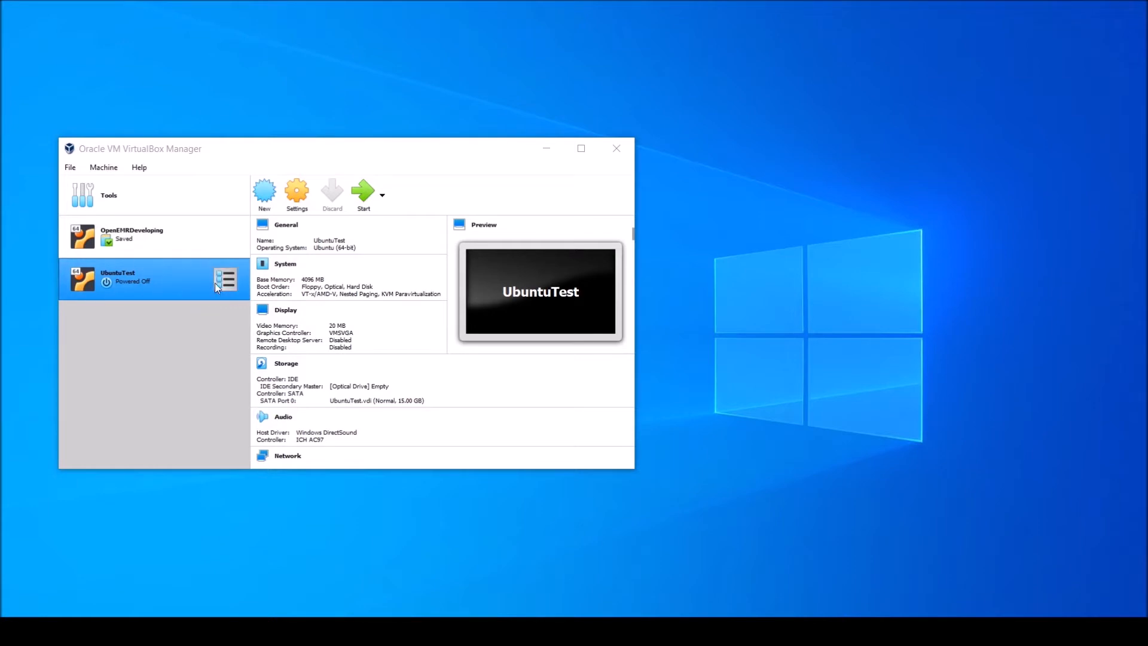
Set the graphics controller in UbuntuTest's display settings to VBoxSVGA and save the settings
left_click(305, 205)
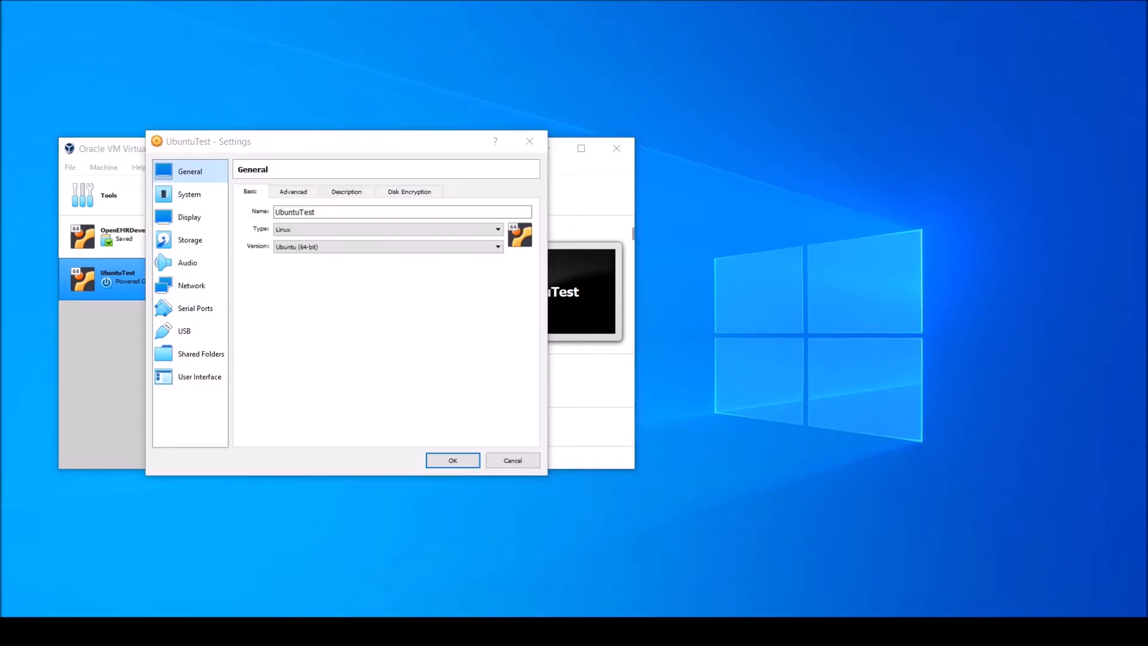
left_click(208, 217)
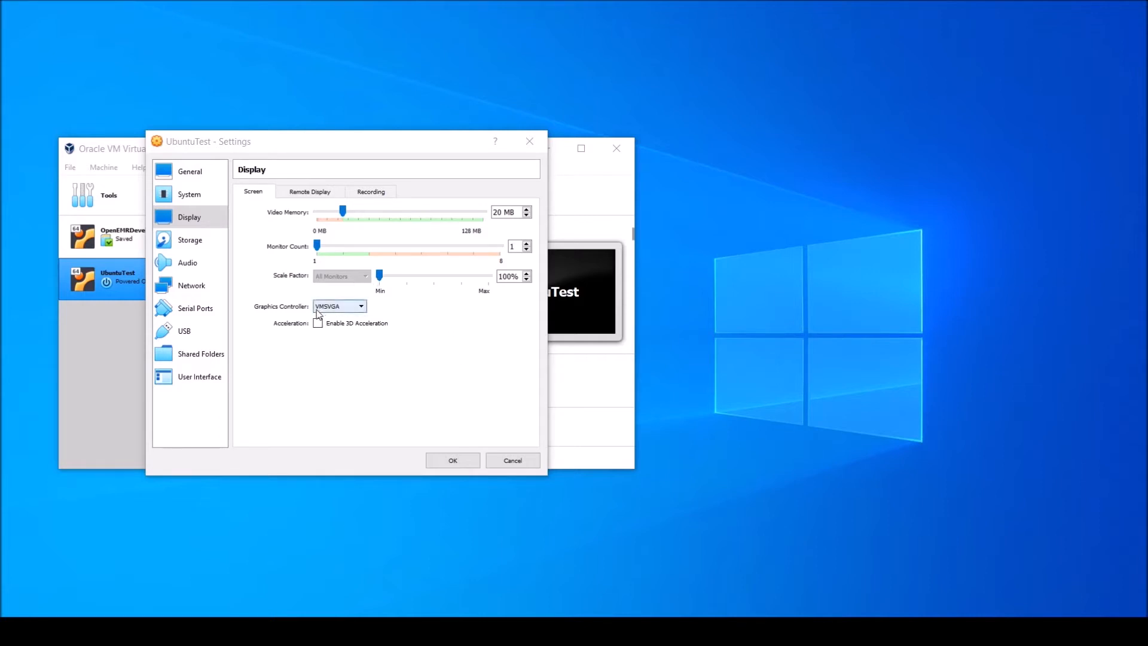
left_click(358, 310)
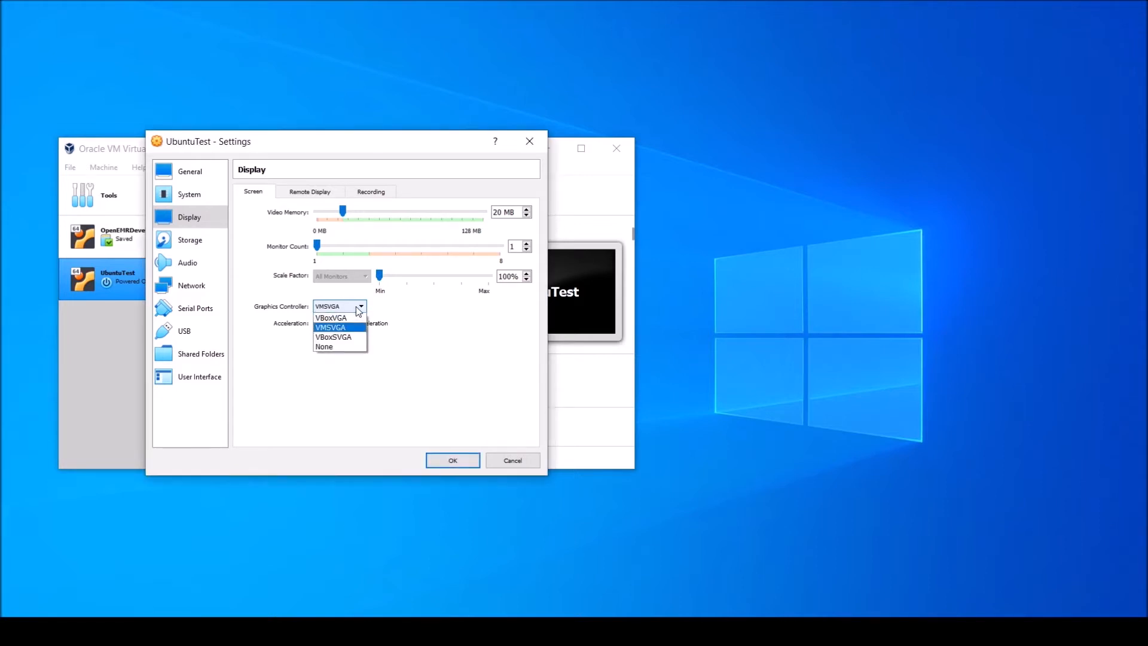
left_click(353, 338)
left_click(453, 460)
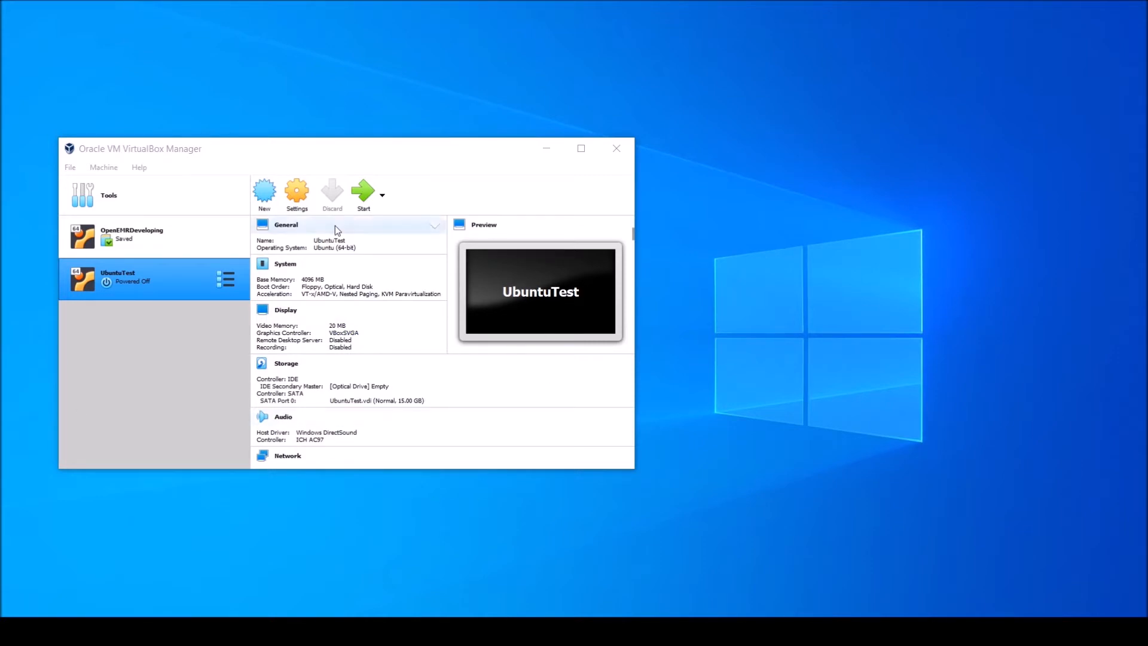
Look at the shared clipboard options in UbuntuTest's advanced general settings and close the settings without changes
left_click(297, 193)
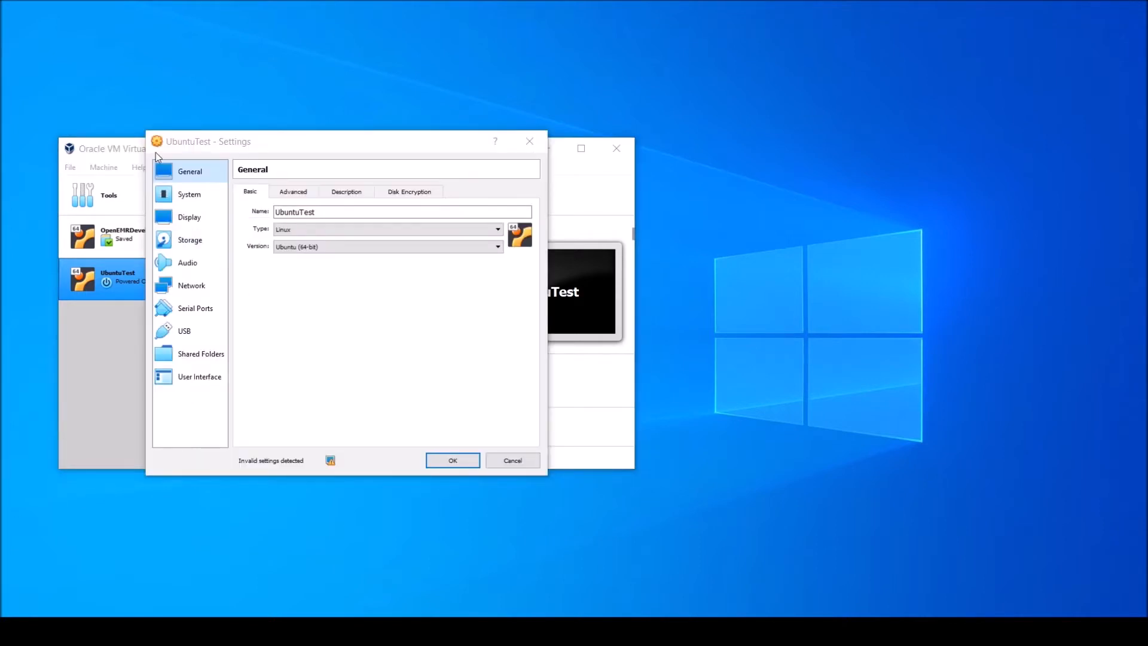
left_click(292, 193)
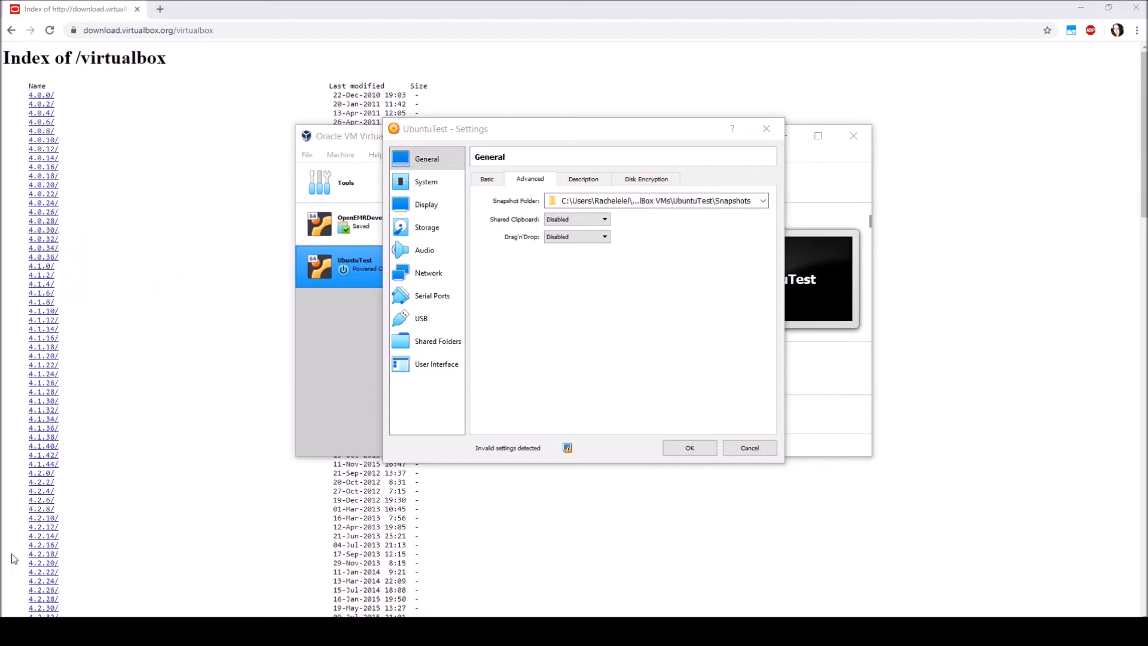
left_click(588, 221)
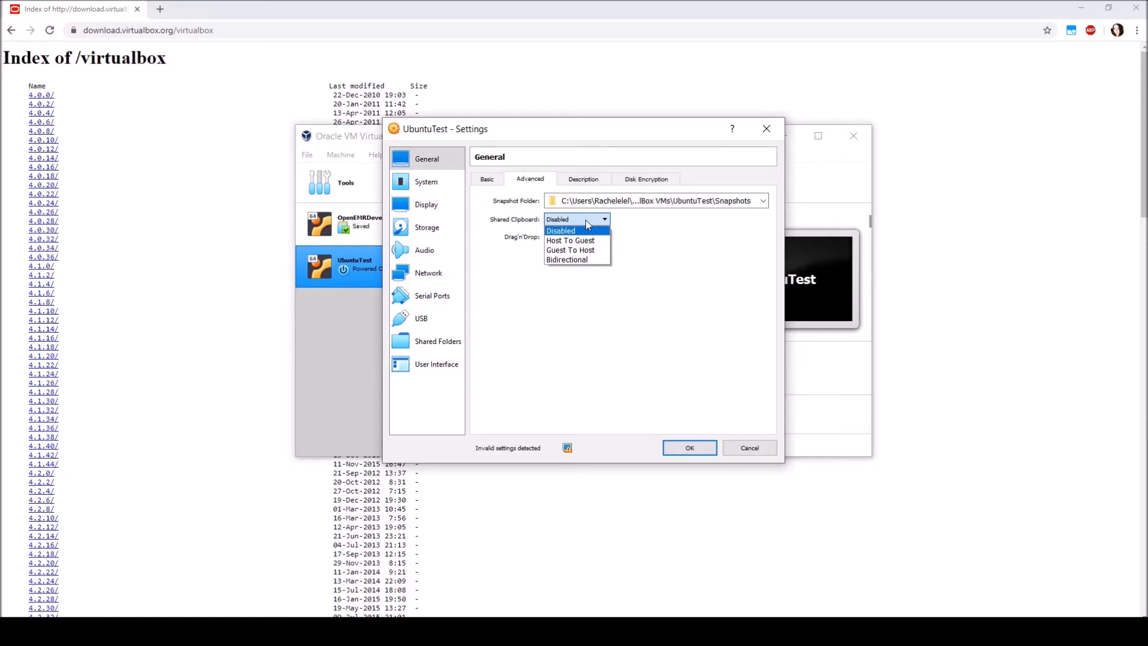
left_click(586, 221)
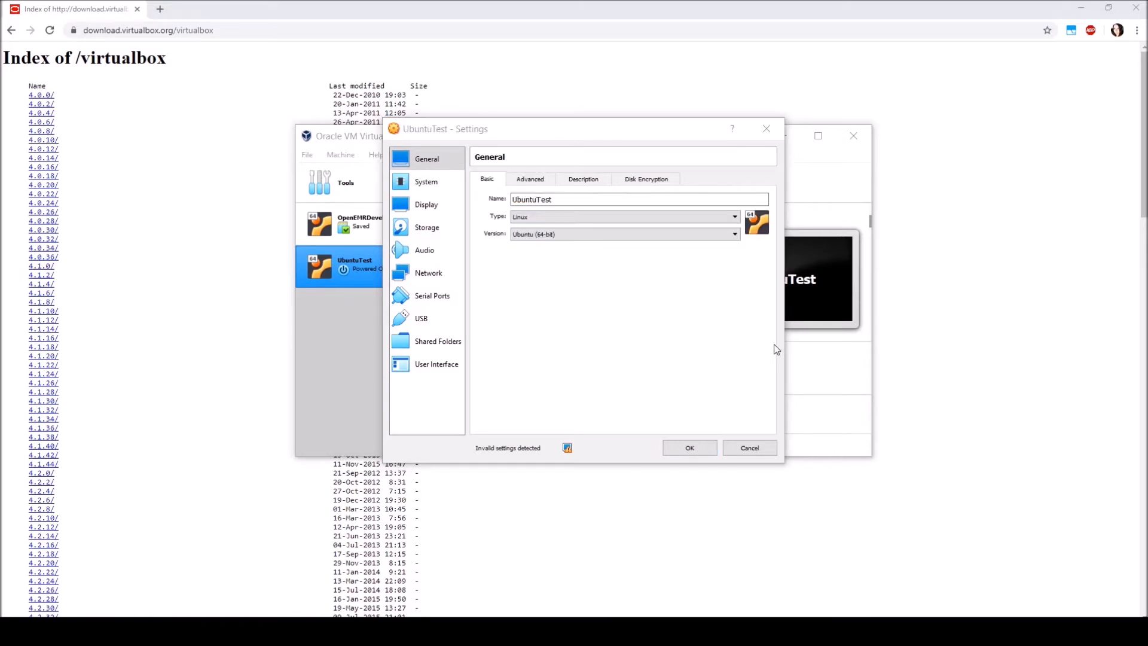
left_click(766, 128)
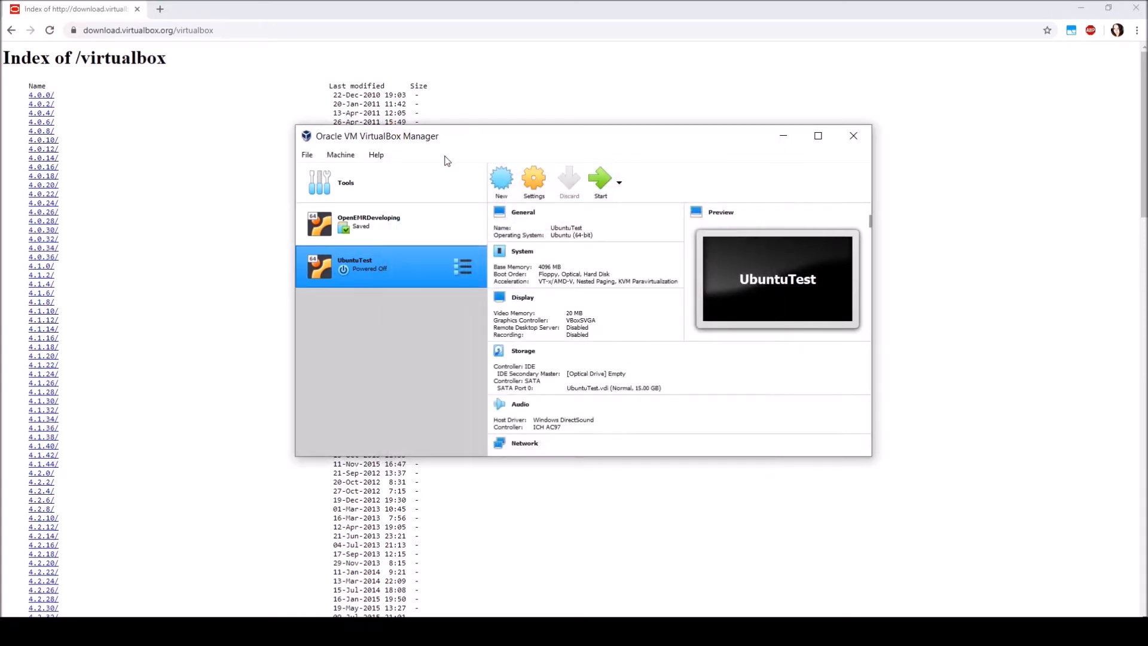
Open the VirtualBox user manual to check which version is installed, and close it
left_click(385, 158)
left_click(383, 168)
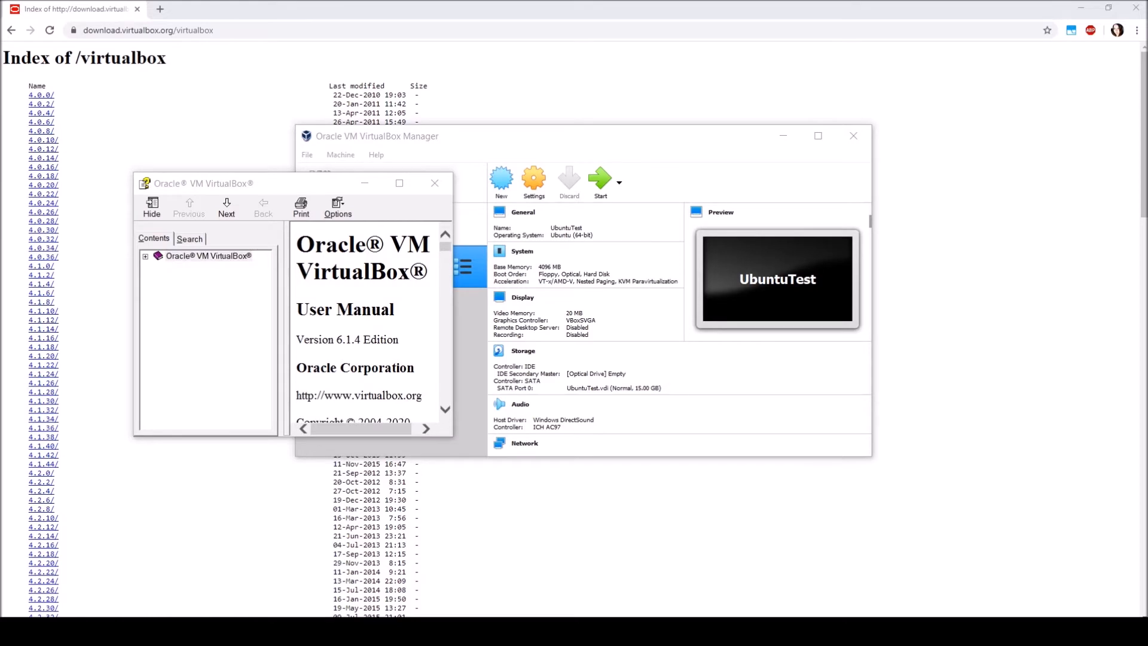
left_click(435, 184)
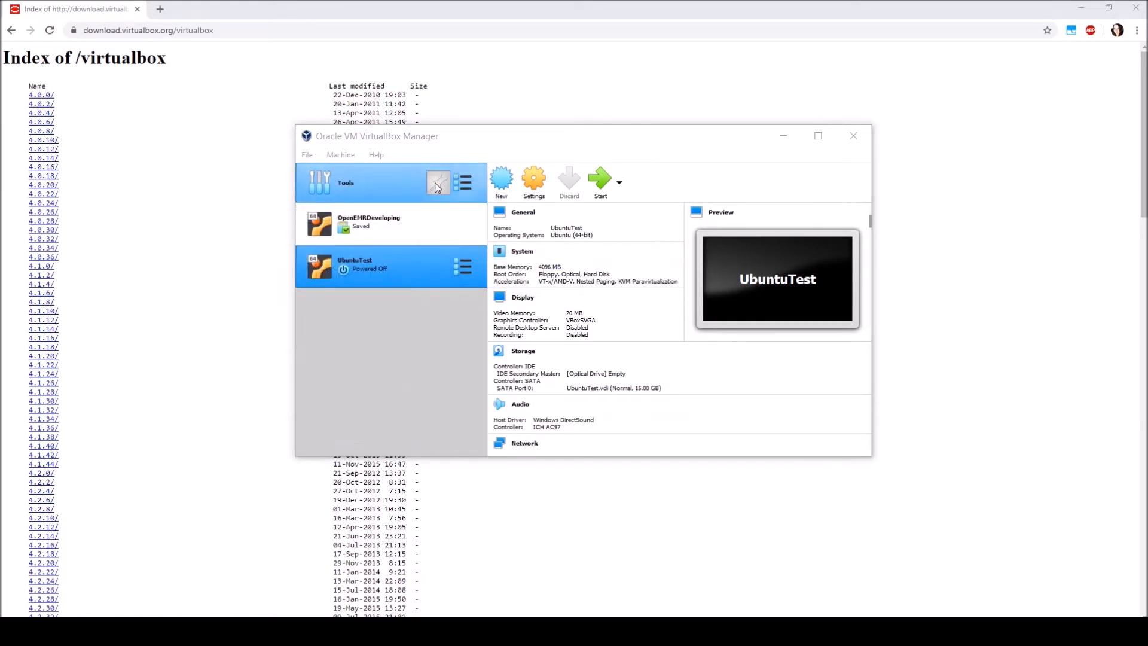
In the browser, download Oracle_VM_VirtualBox_Extension_Pack-6.1.4.vbox-extpack from the 6.1.4 folder of the VirtualBox download index
left_click(433, 30)
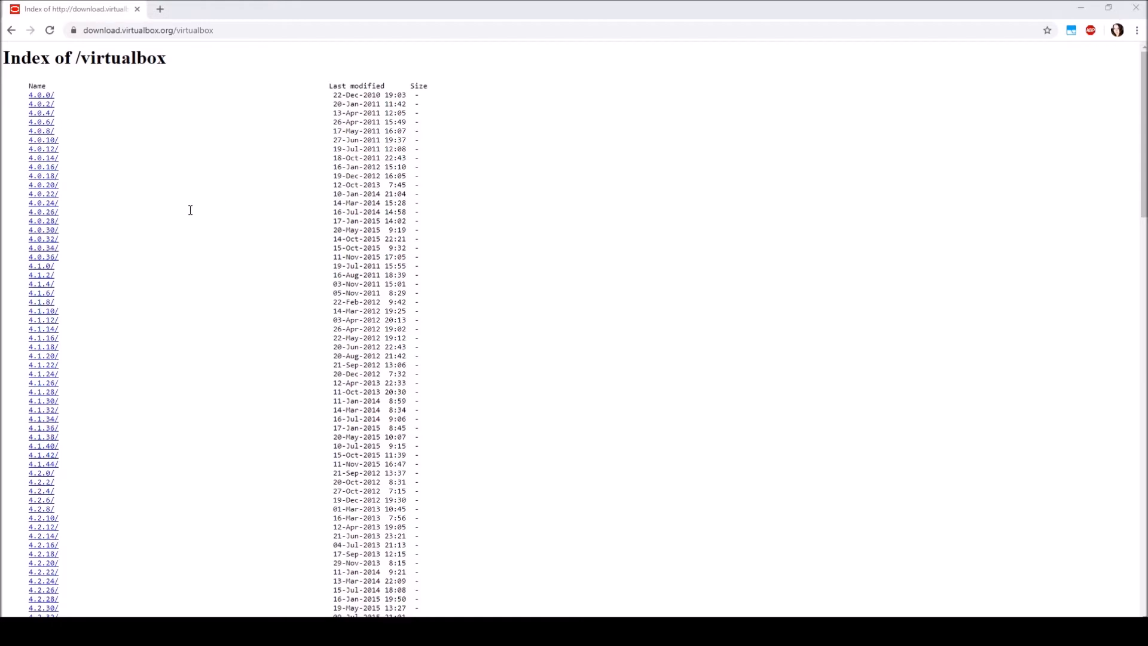
scroll(162, 231, "down", 20)
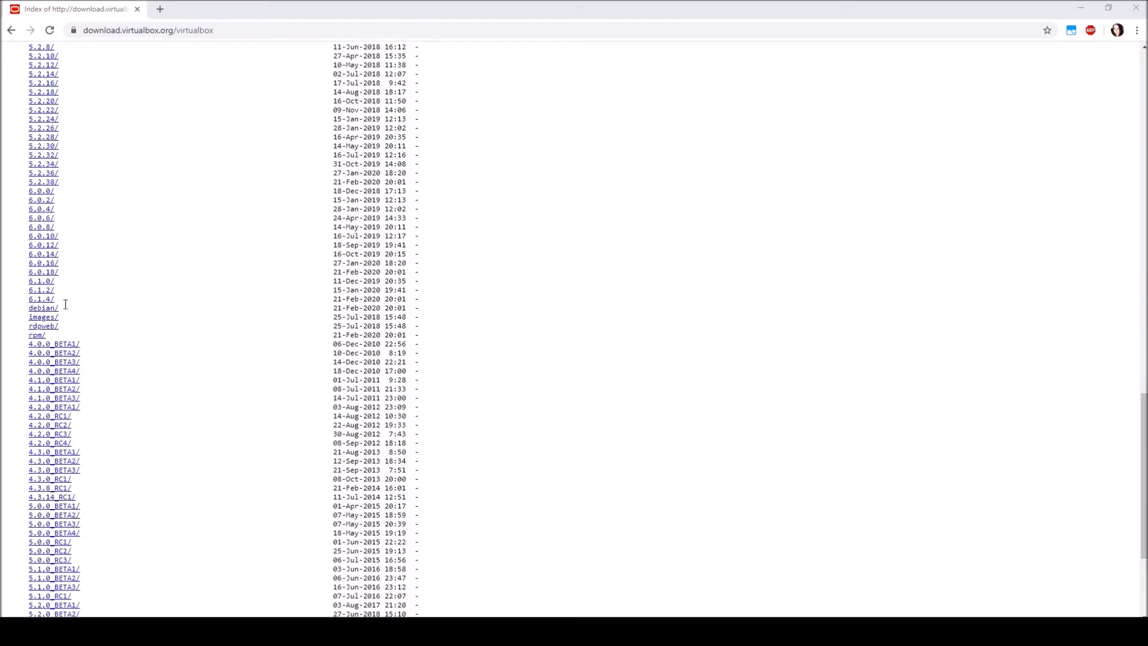
left_click(42, 299)
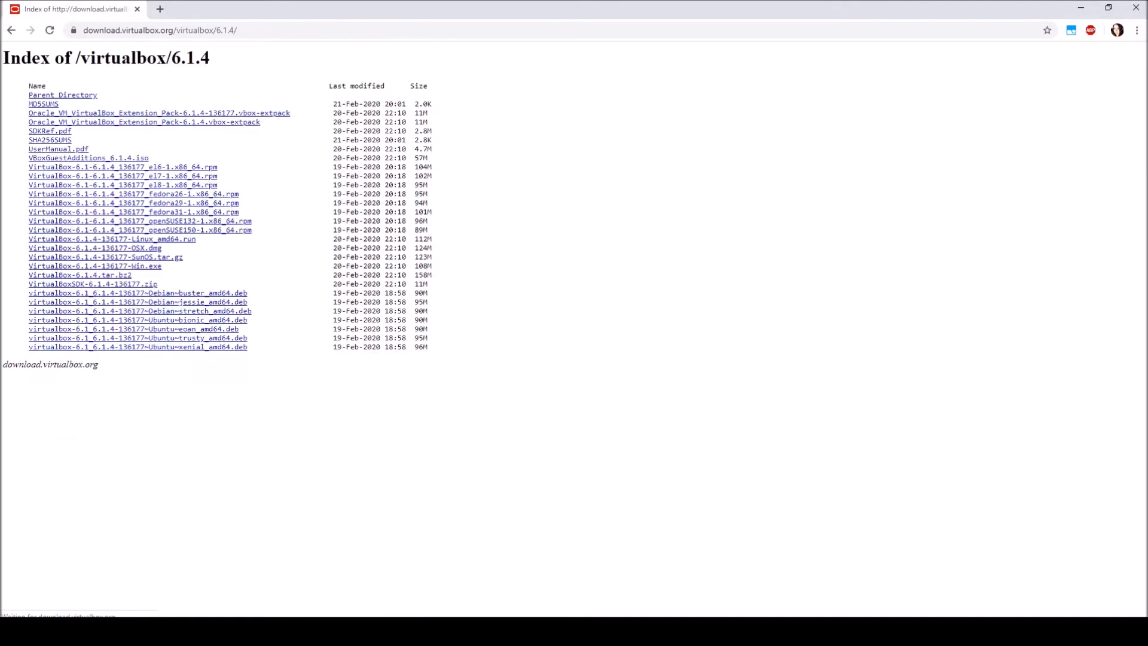
left_click(249, 123)
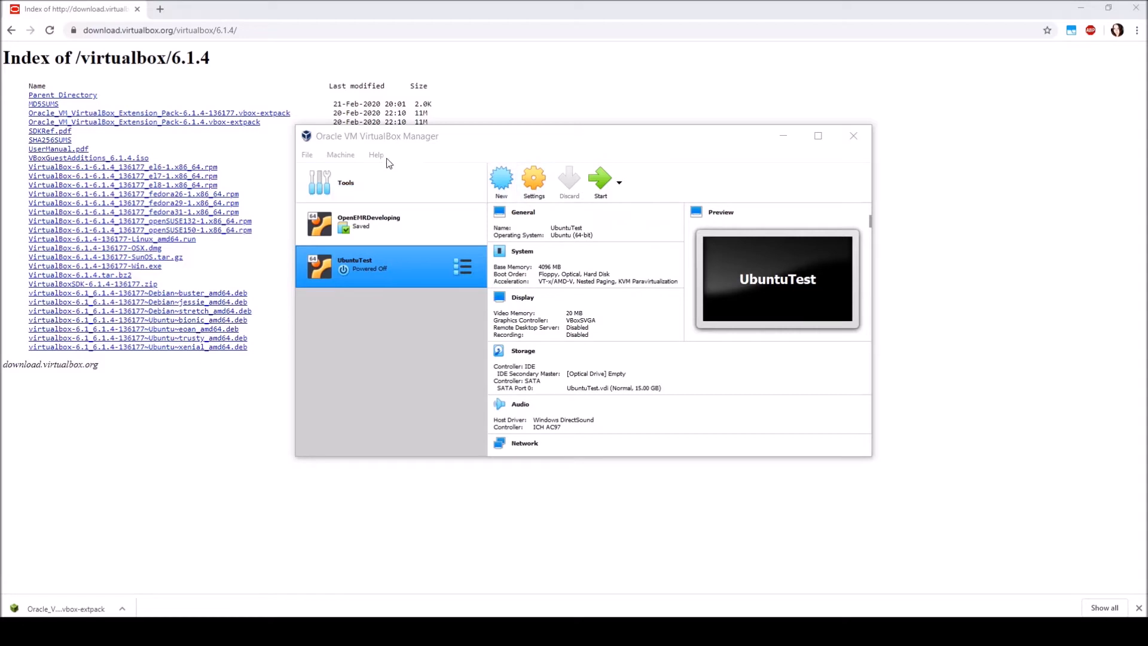
In VirtualBox Manager's preferences, install the extension package Oracle_VM_VirtualBox_Extension_Pack-6.1.4 from Downloads, accepting its license
left_click(316, 156)
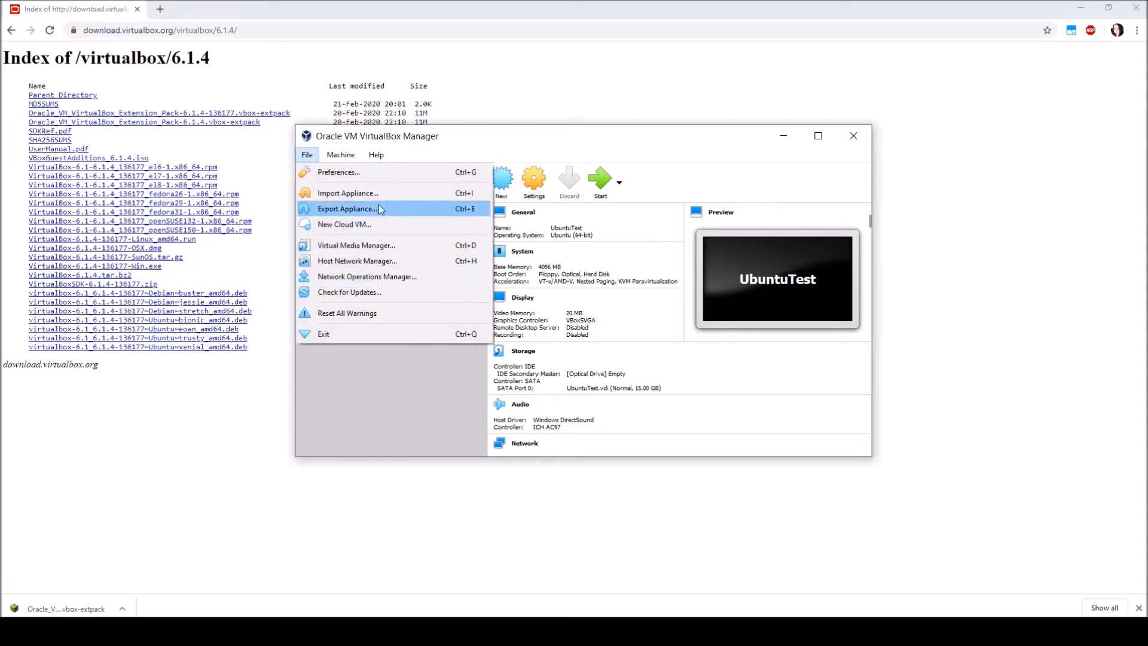
left_click(376, 173)
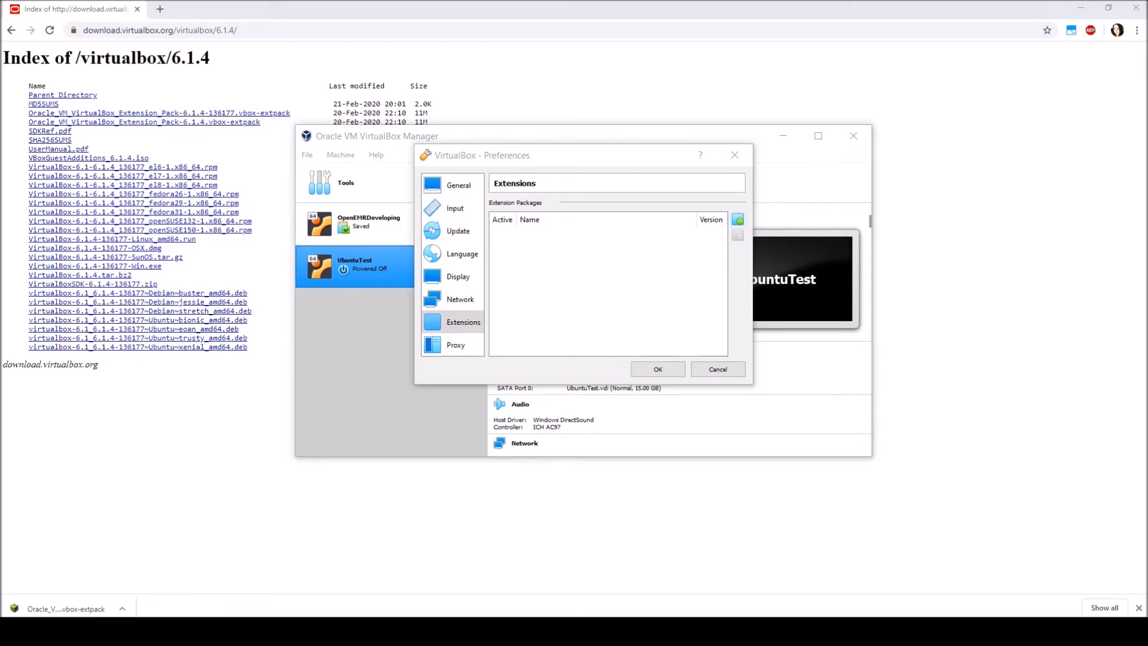
left_click(690, 291)
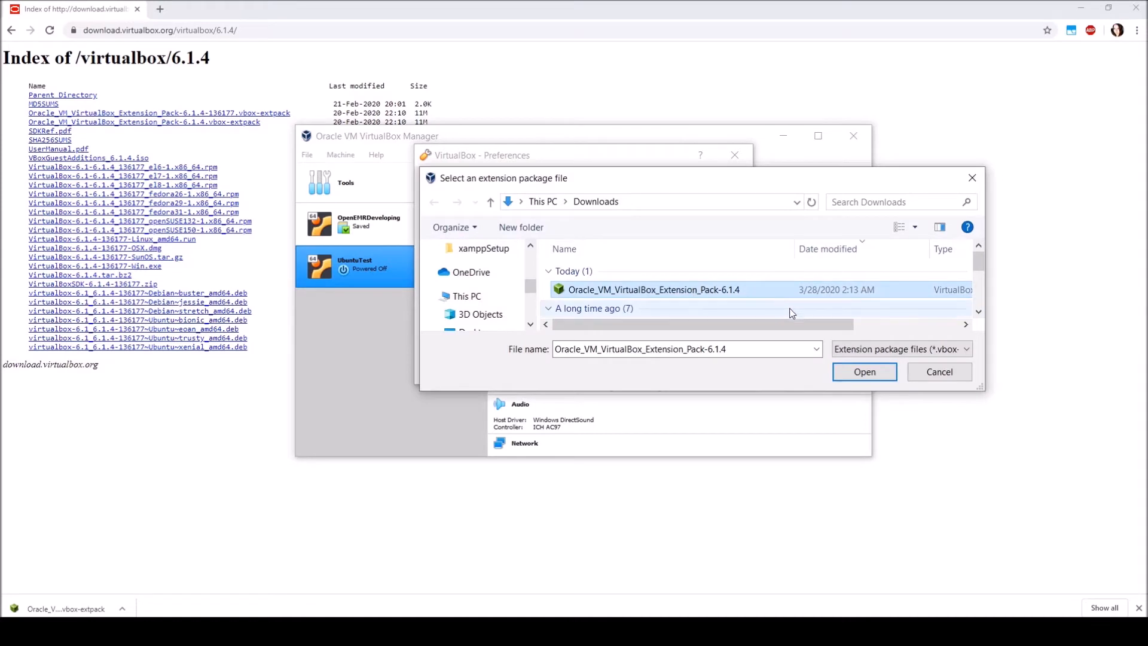
left_click(848, 370)
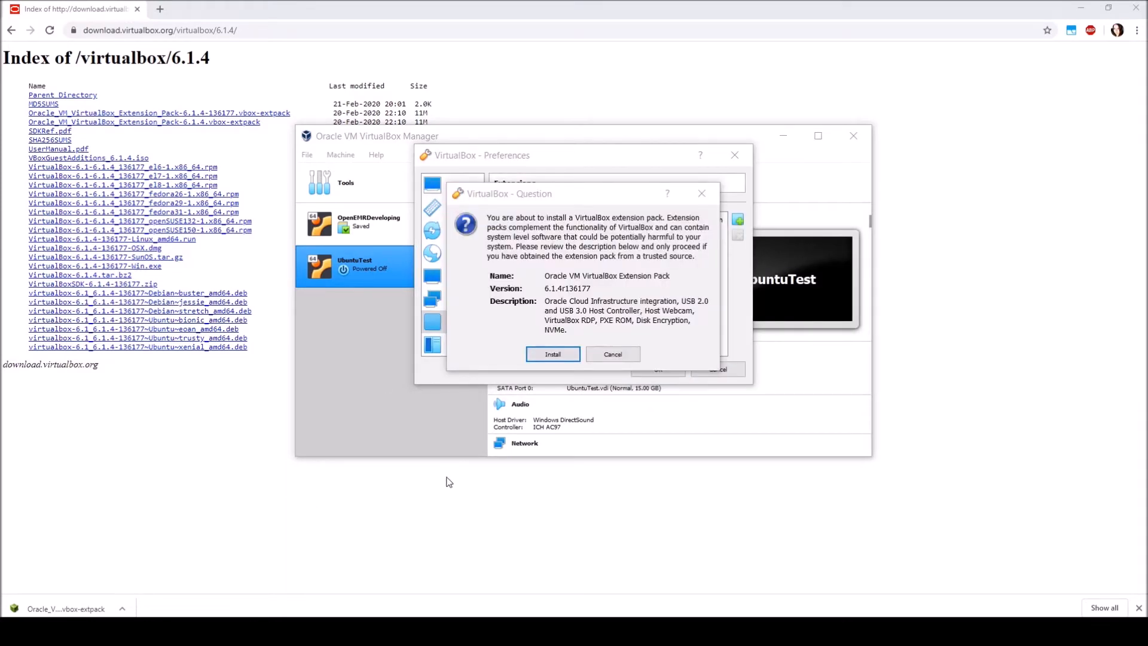
left_click(546, 357)
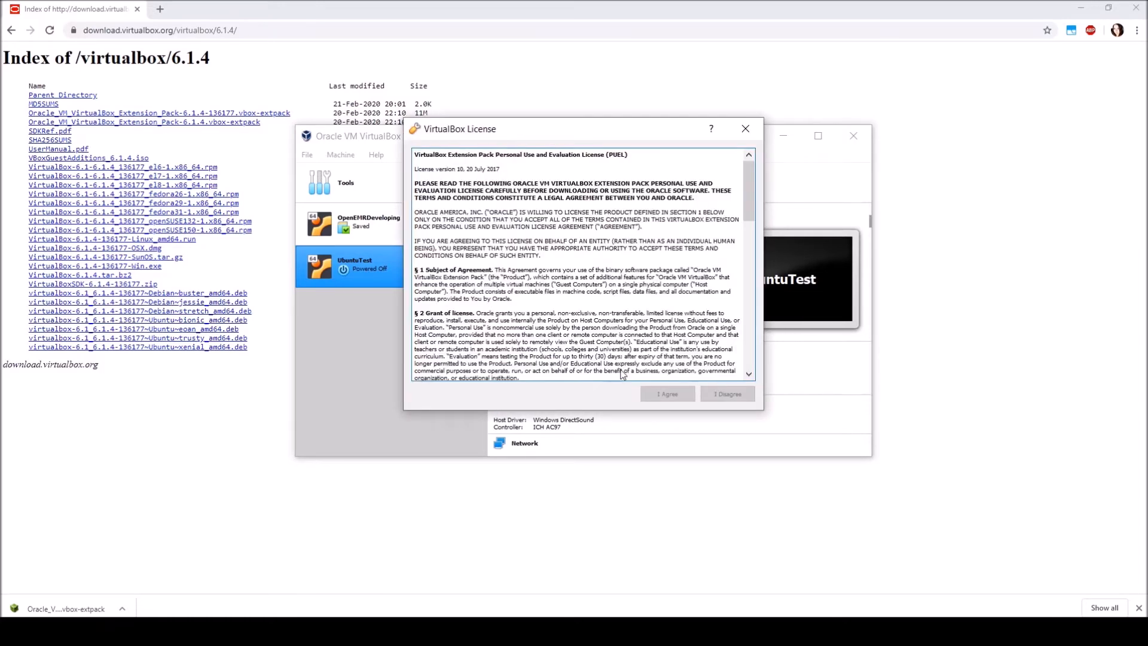
scroll(564, 330, "down", 20)
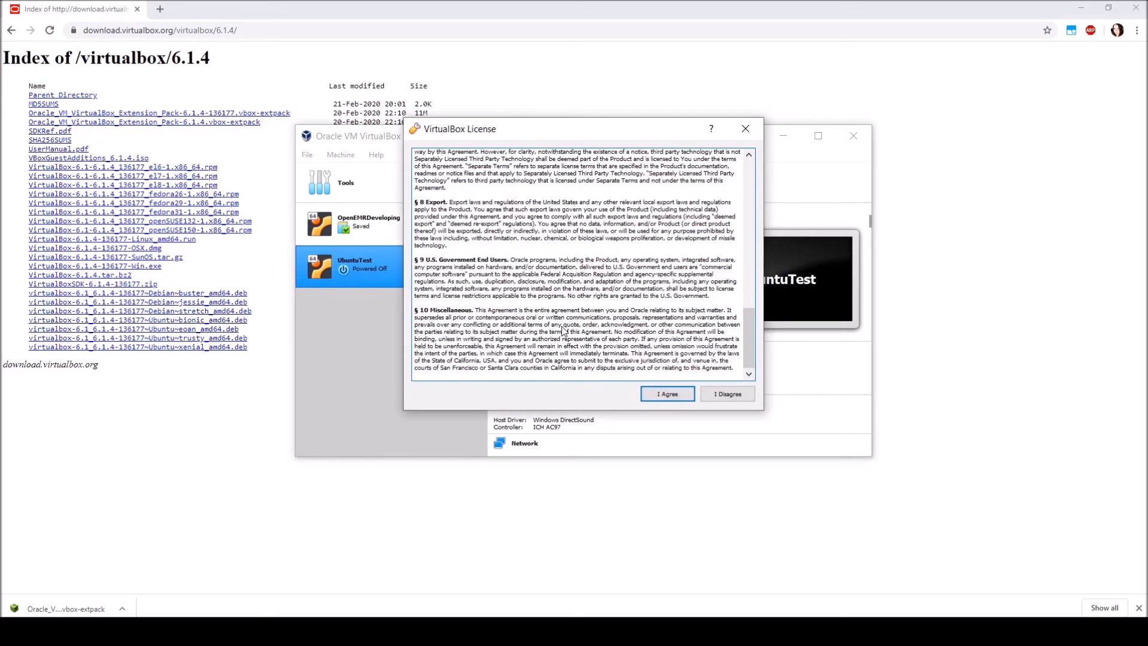
left_click(658, 394)
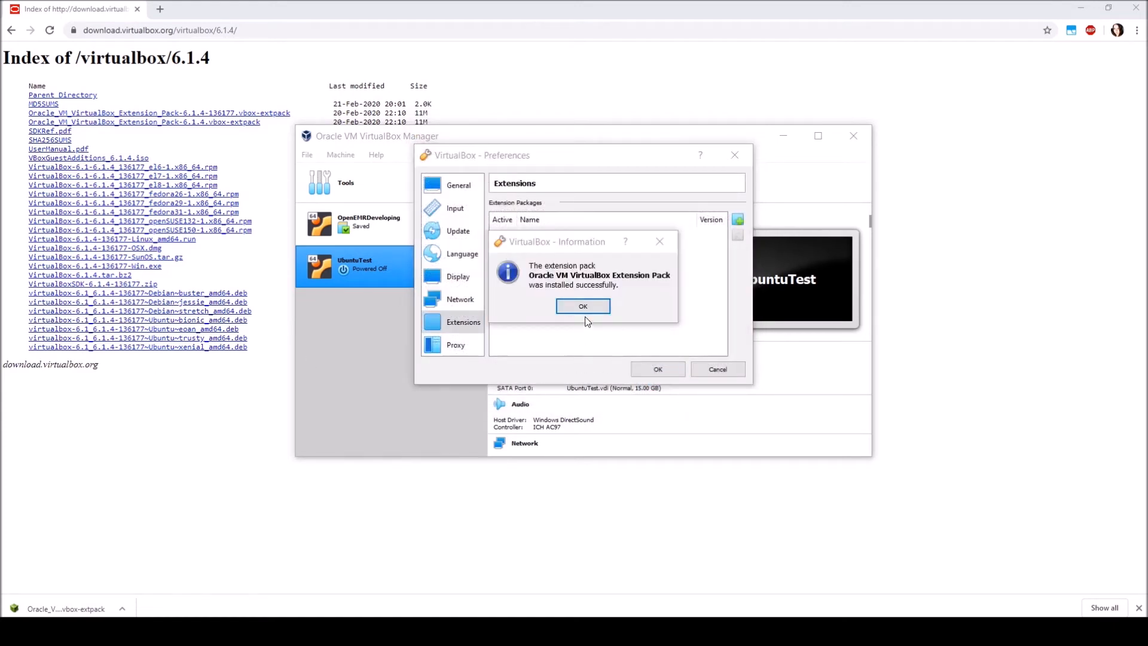
left_click(581, 305)
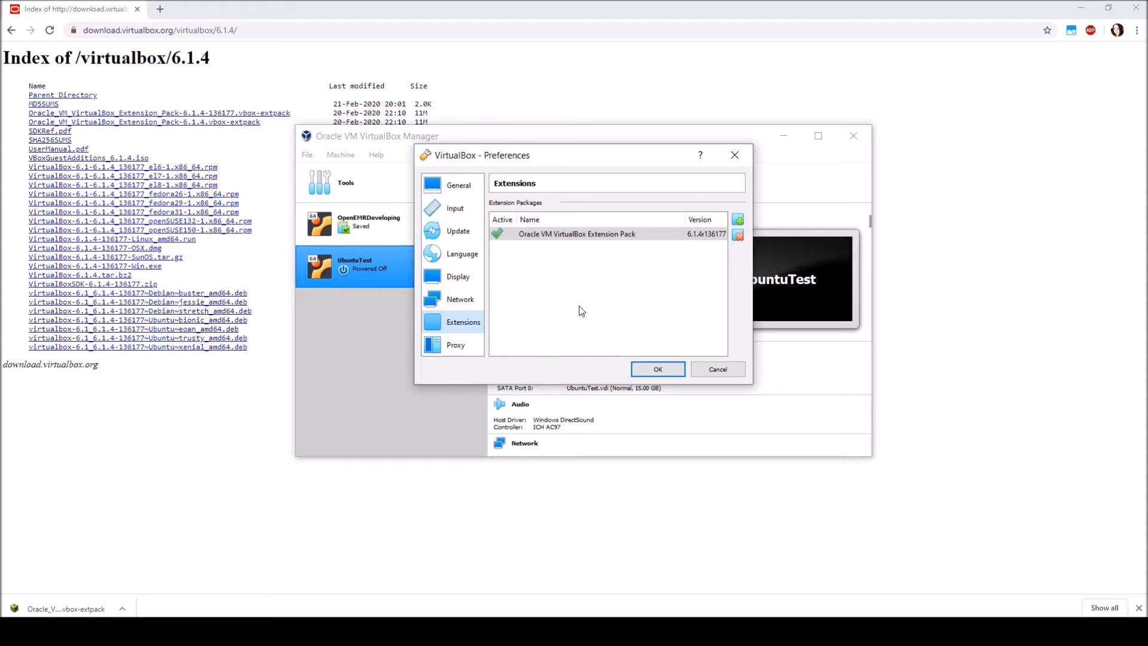
left_click(658, 369)
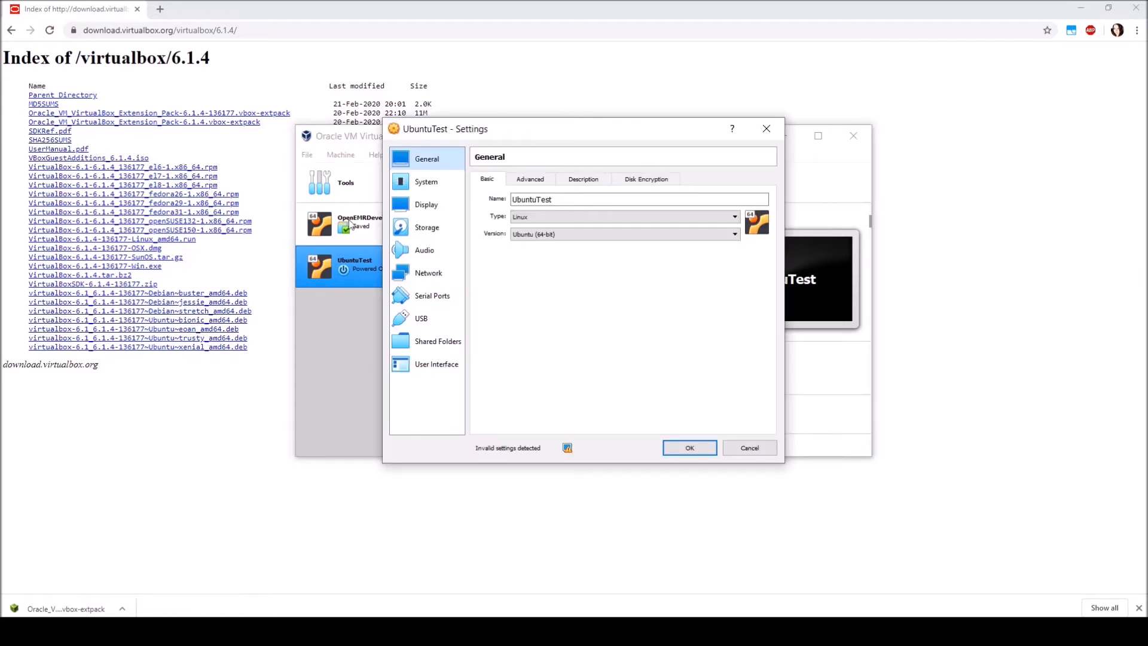
Set UbuntuTest's shared clipboard to Bidirectional and save the settings
left_click(531, 180)
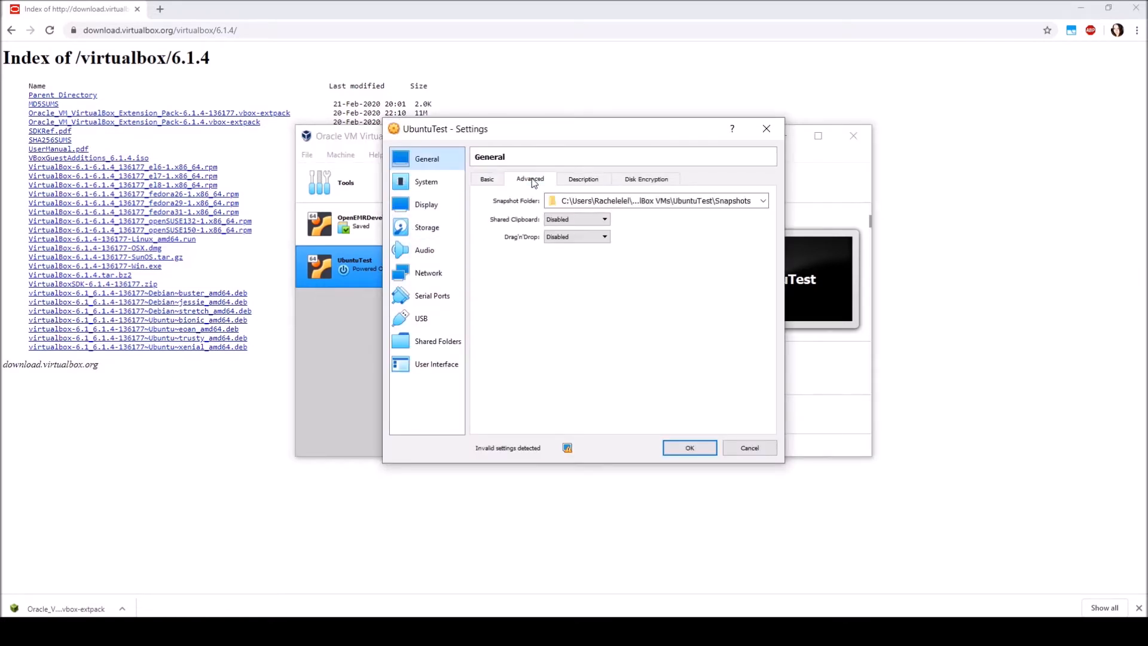
left_click(559, 220)
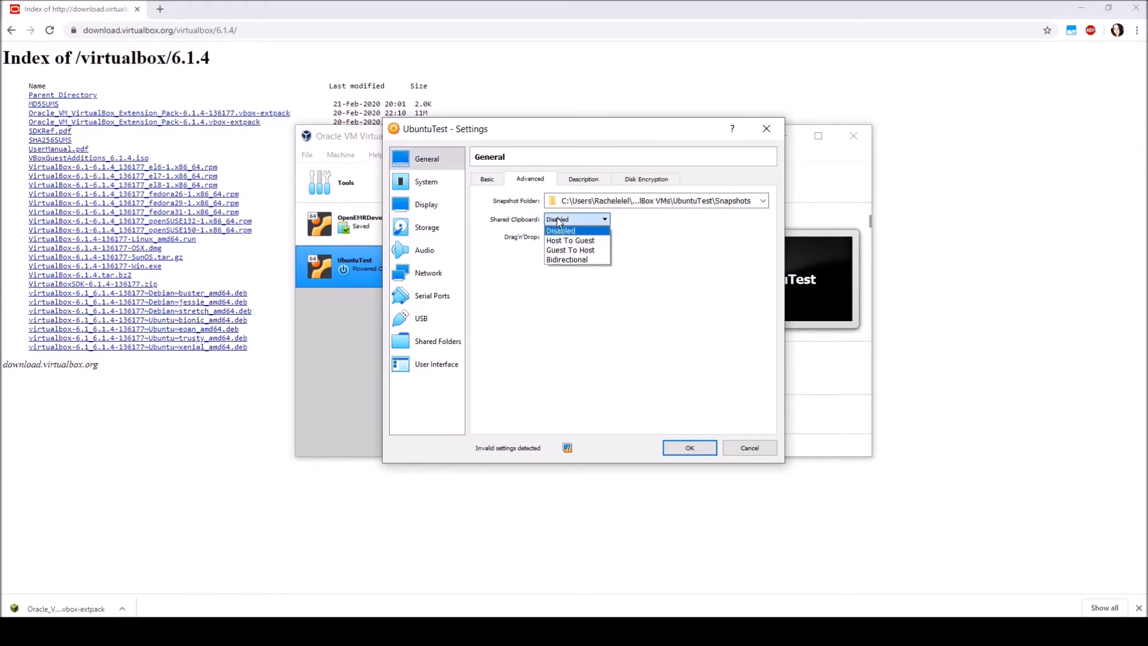
left_click(563, 260)
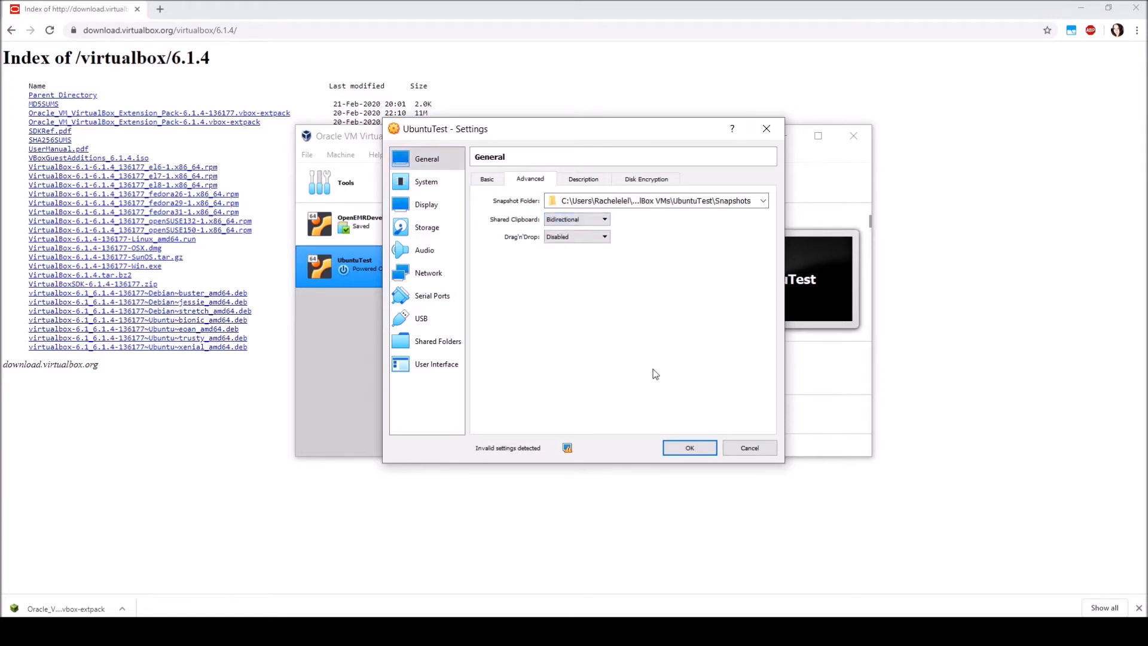
left_click(674, 442)
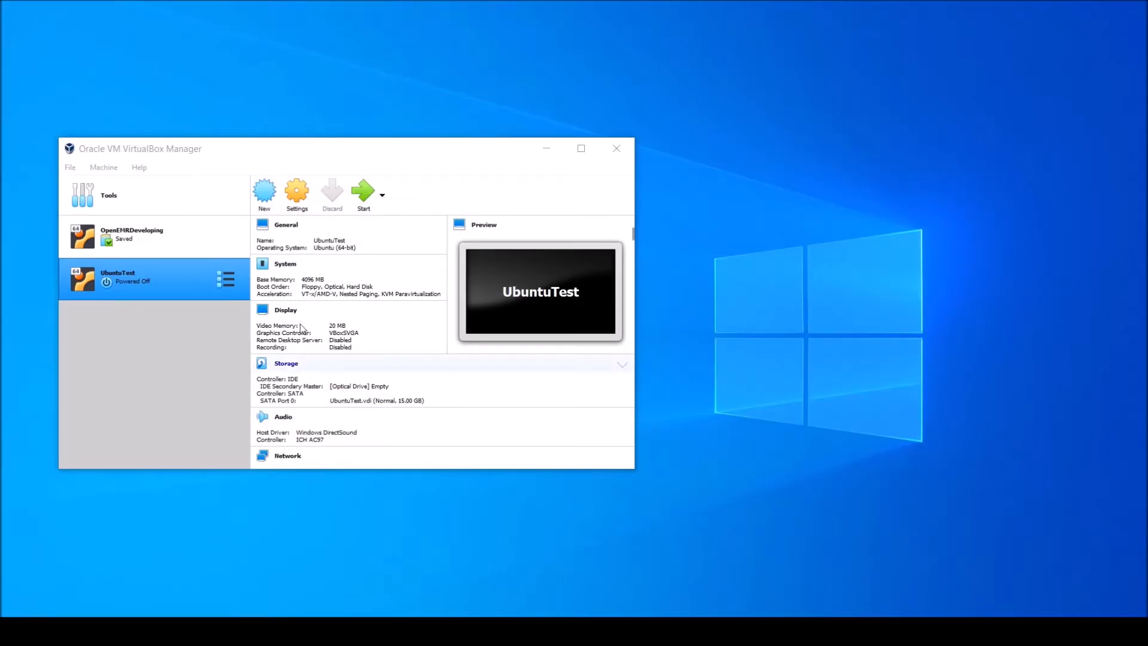
Open UbuntuTest's network settings and show the advanced options of Adapter 1
left_click(297, 193)
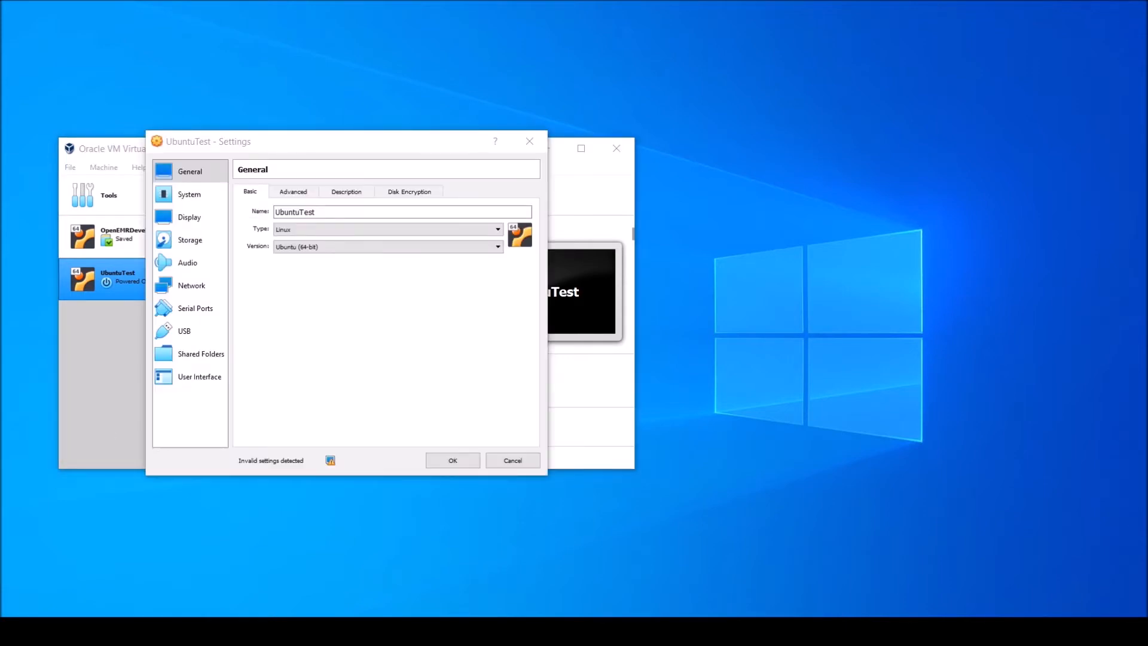
left_click(173, 289)
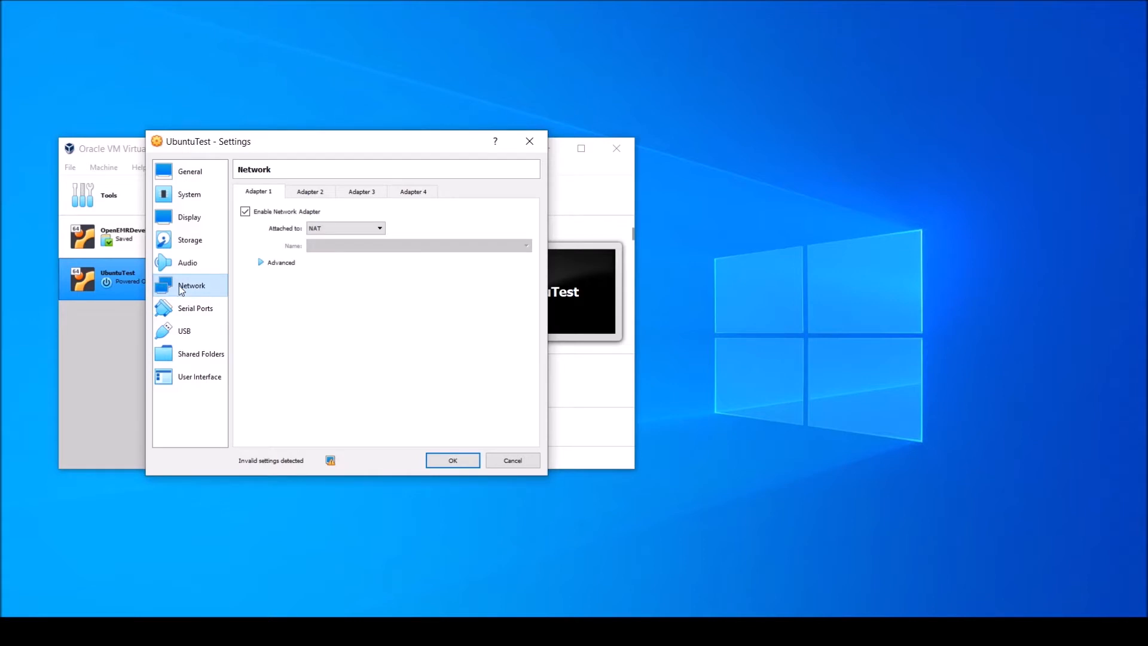
left_click(261, 263)
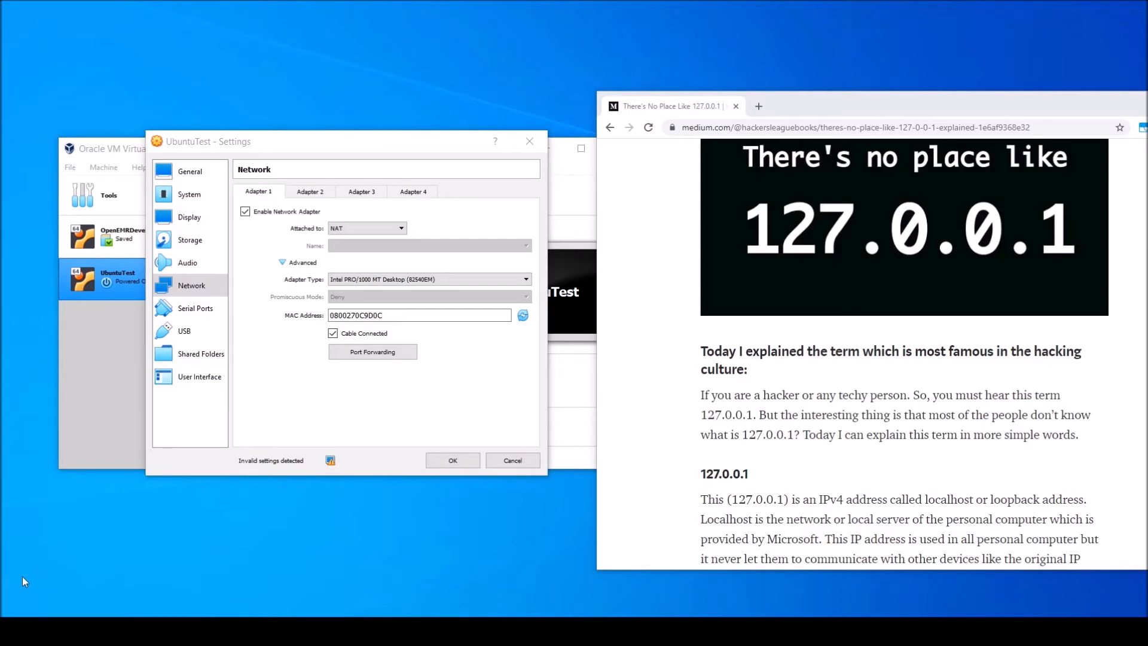
key("alt+Tab")
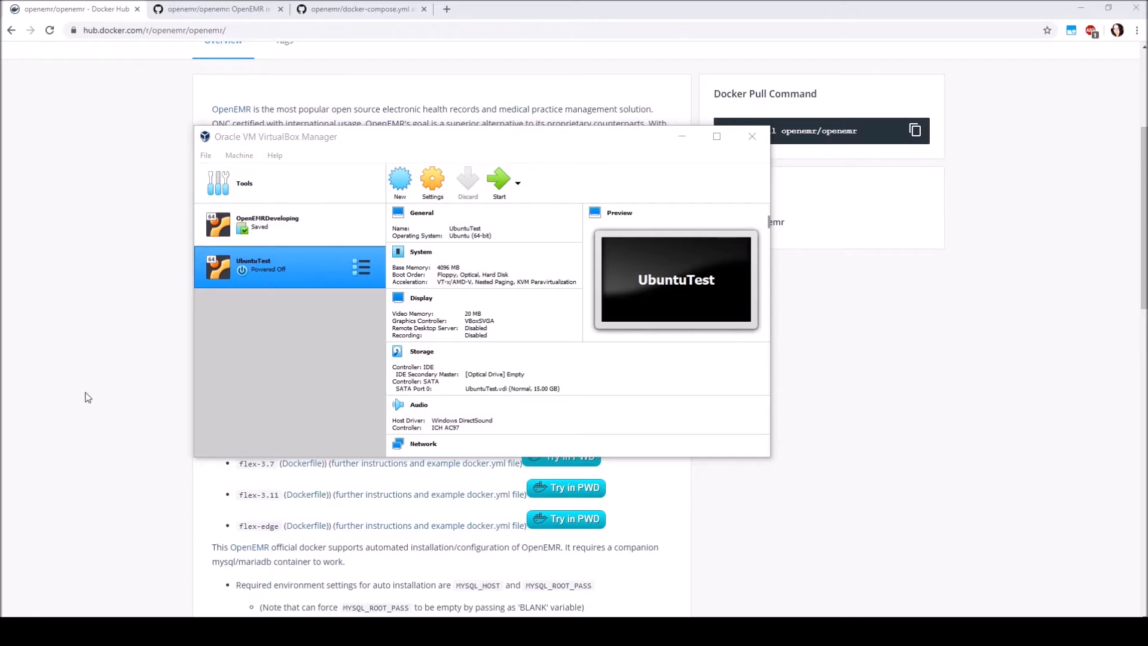
In the browser, open the OpenEMR 5.0.2 instructions from Docker Hub and examine the port mappings in the example docker-compose.yml
left_click(105, 344)
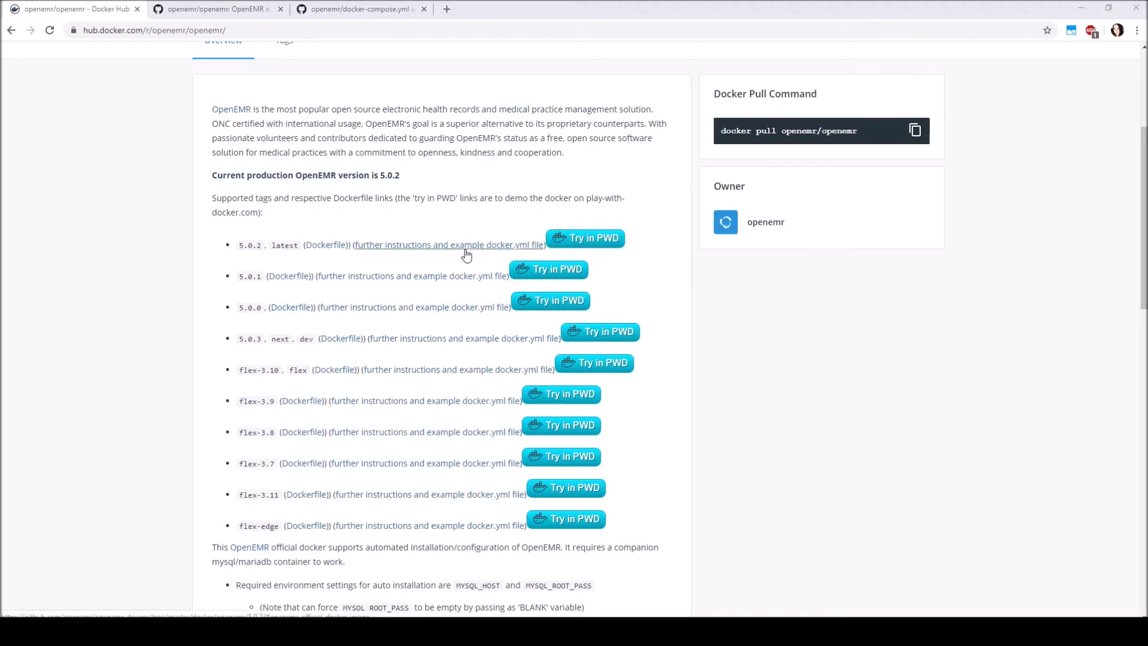
left_click(515, 250)
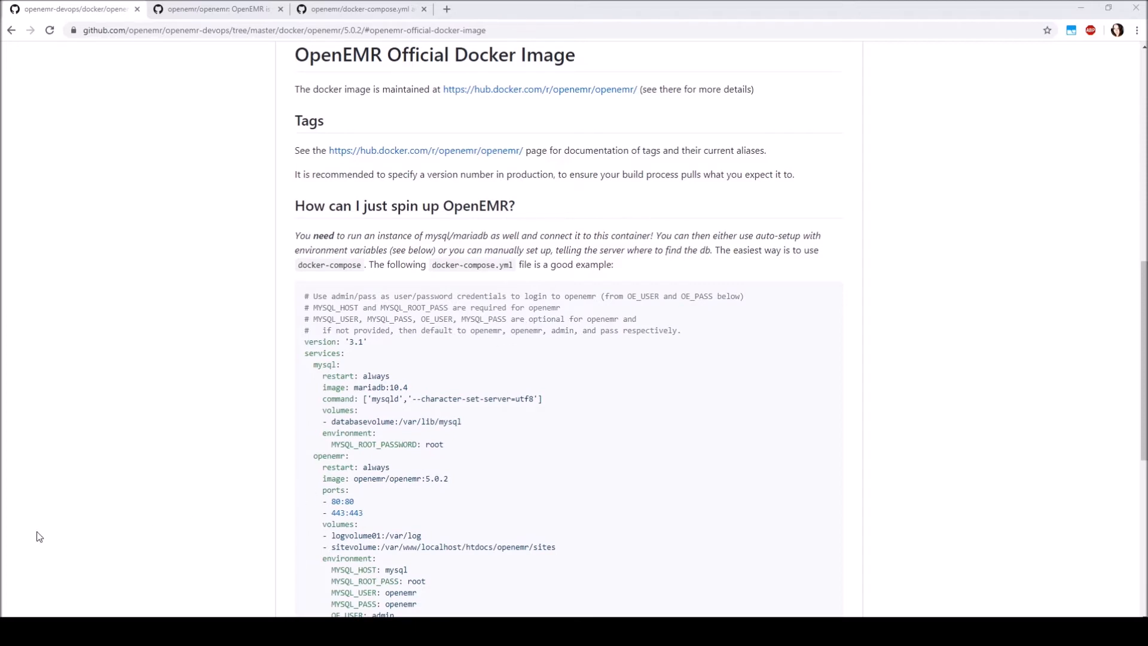
scroll(38, 536, "down", 3)
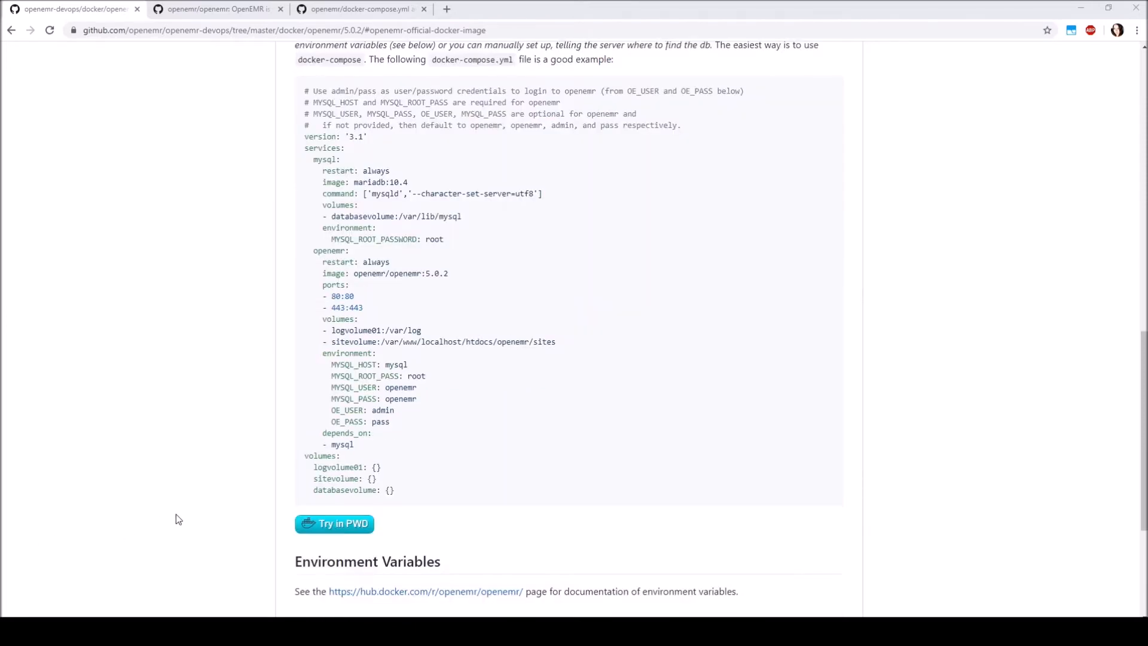
left_click_drag(364, 308, 319, 285)
Look through the openemr/openemr repository's file list on GitHub for docker-compose.yml
left_click(229, 10)
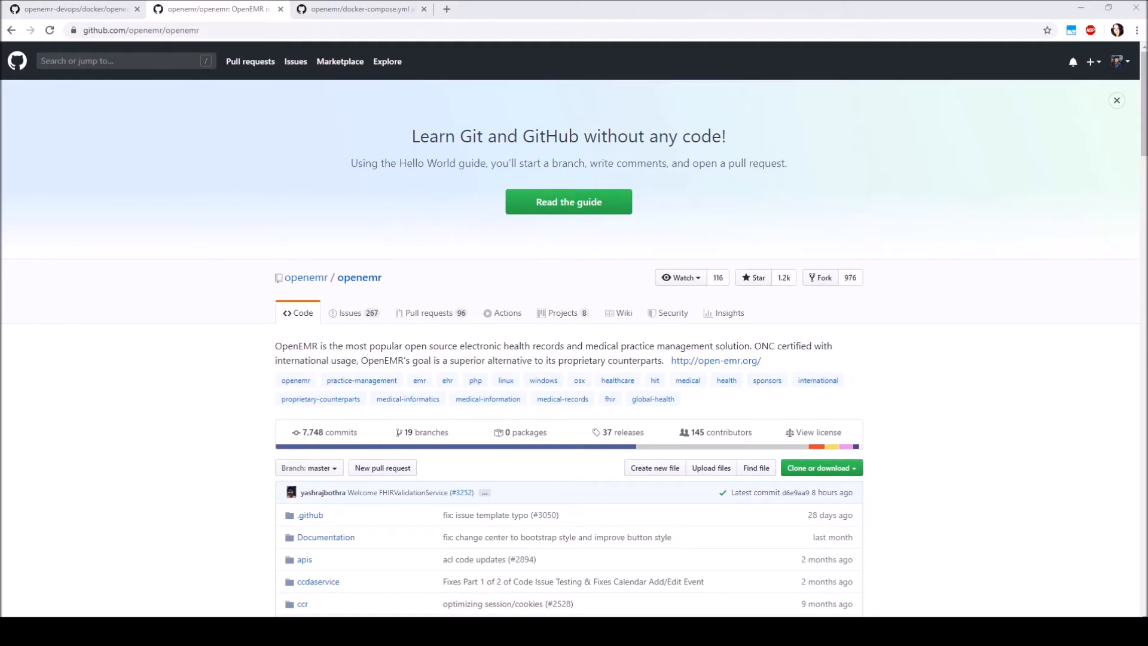
scroll(150, 350, "down", 4)
scroll(150, 350, "down", 16)
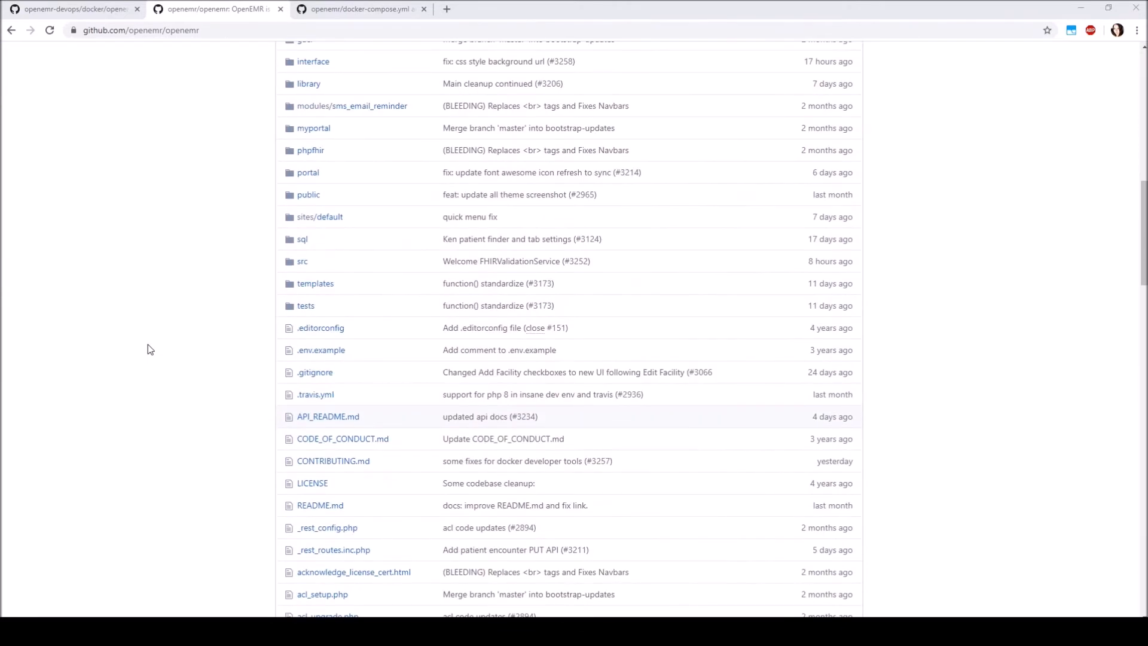
scroll(150, 350, "down", 2)
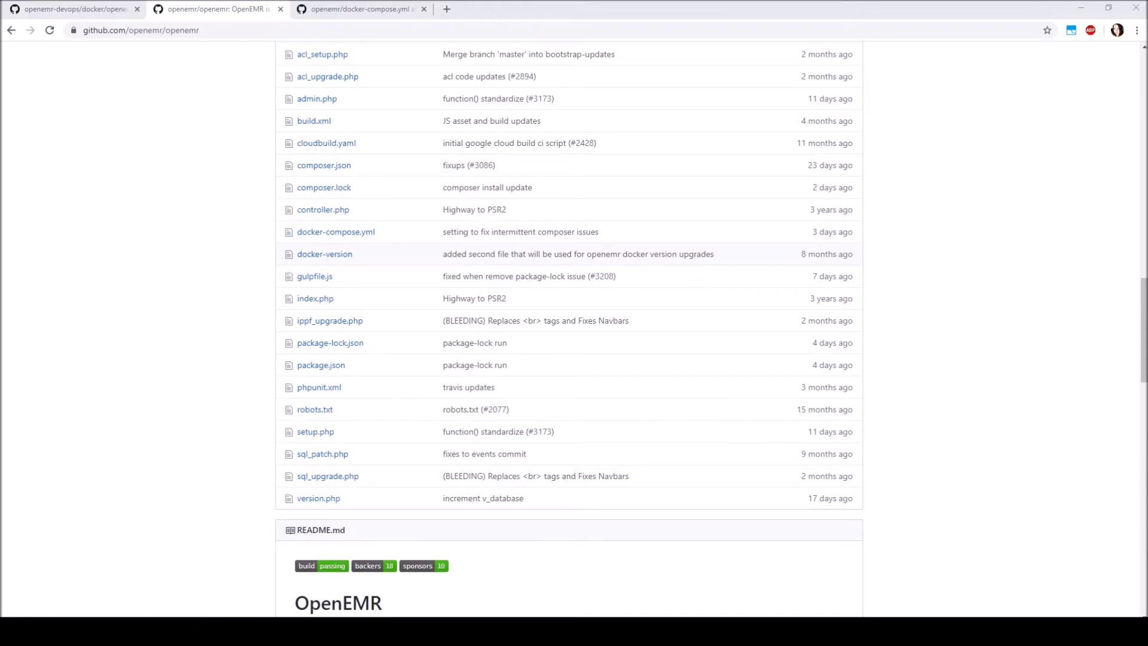
Examine the development docker-compose.yml on GitHub for the host and container ports of the mysql, openemr and phpmyadmin services
left_click(343, 12)
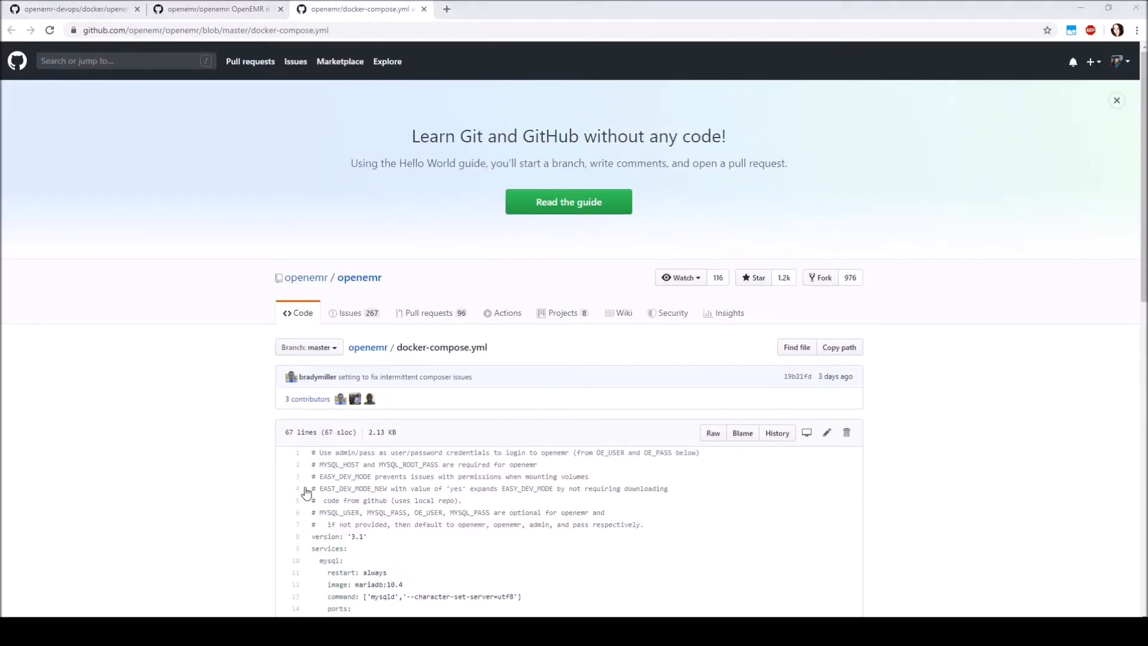
scroll(257, 478, "down", 4)
scroll(349, 424, "down", 2)
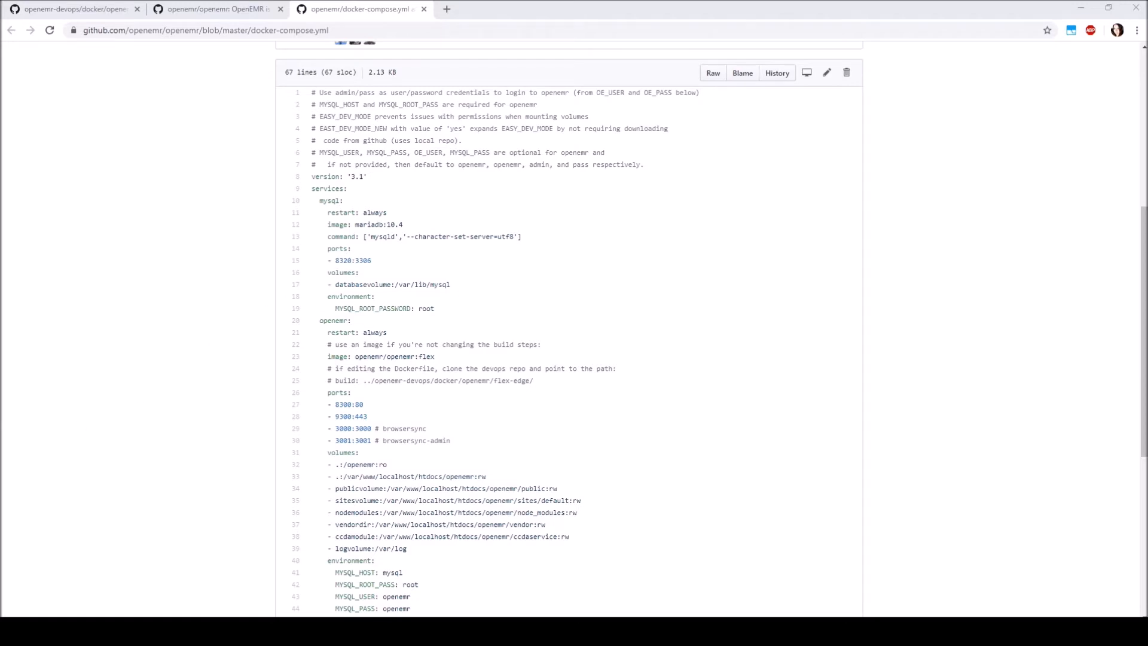
scroll(66, 533, "down", 1)
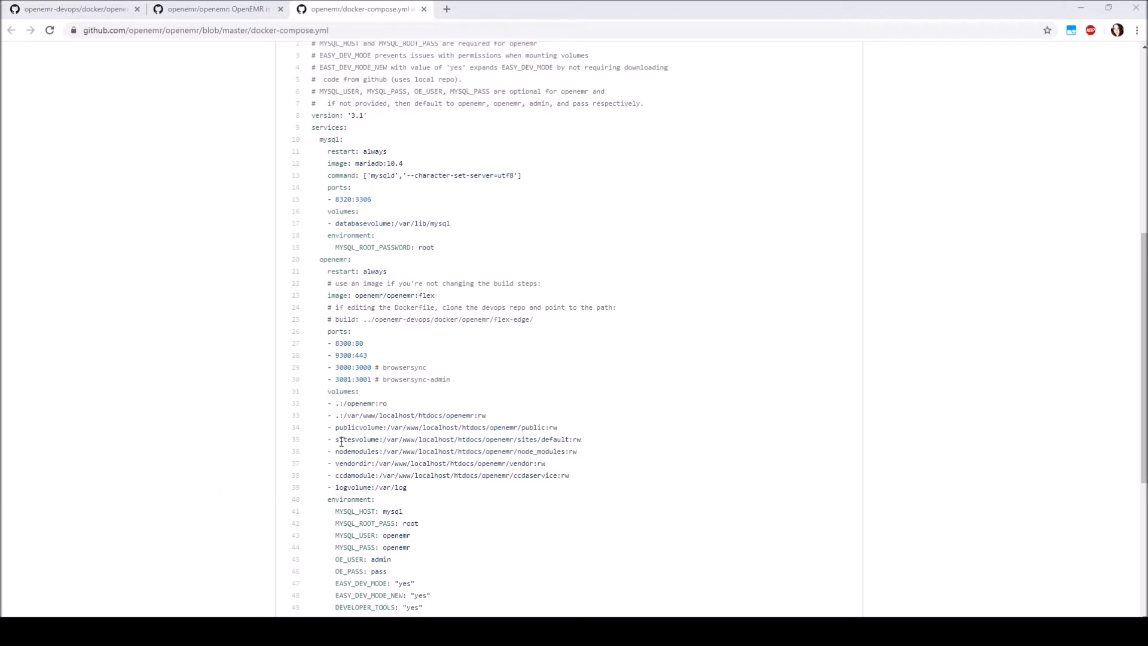
double_click(359, 343)
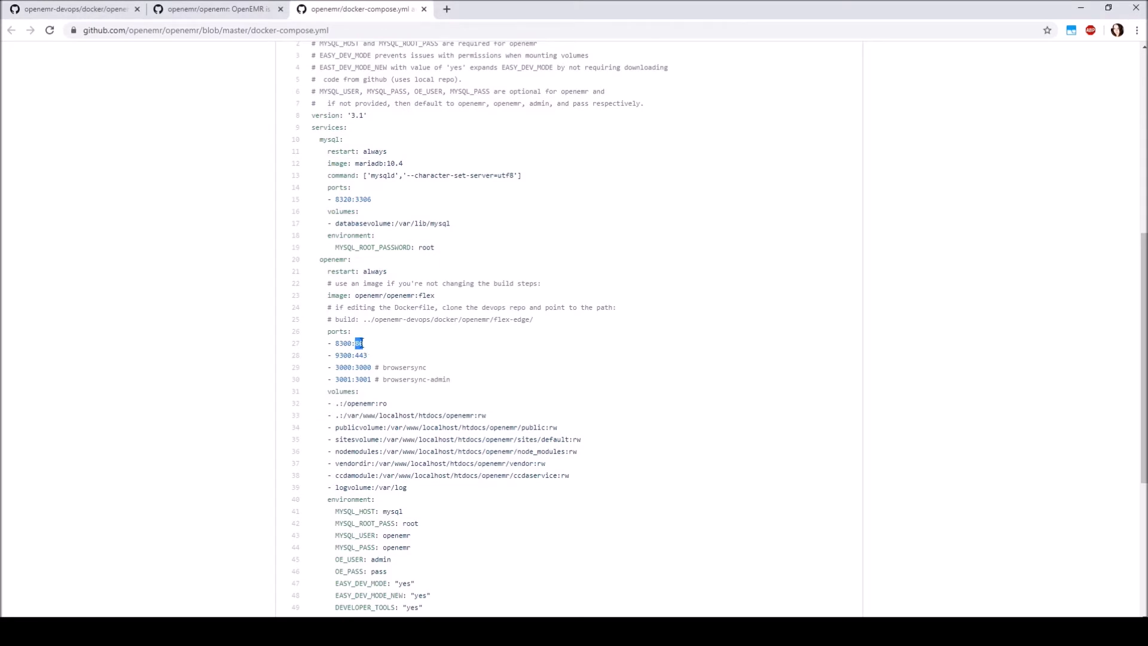
left_click_drag(335, 343, 351, 344)
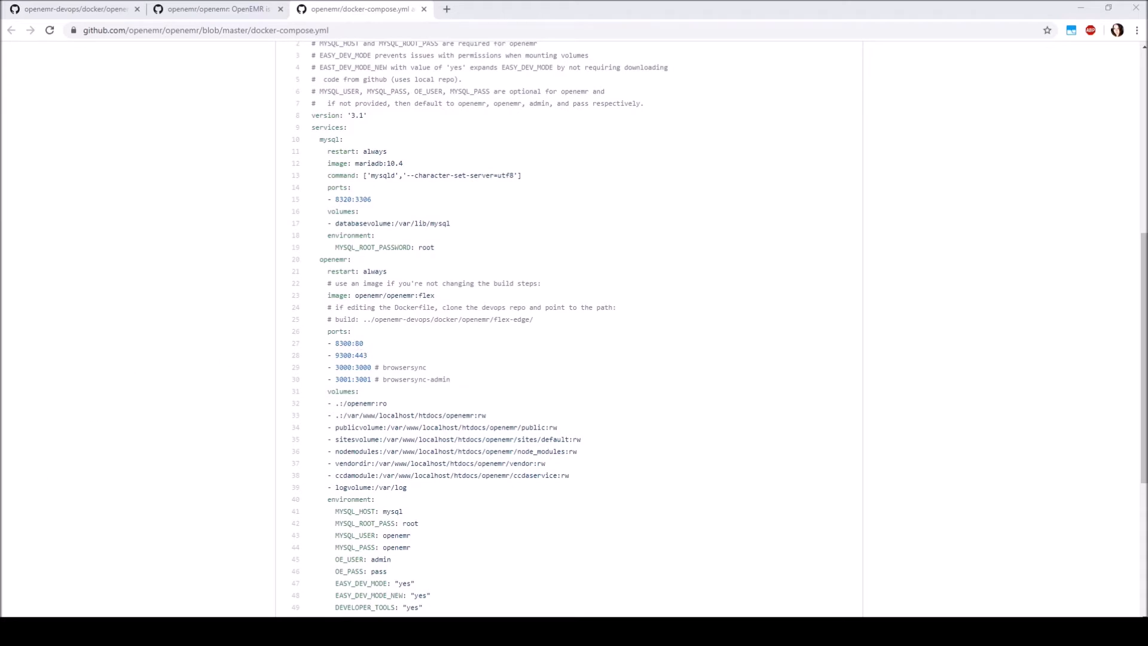
scroll(574, 329, "down", 1)
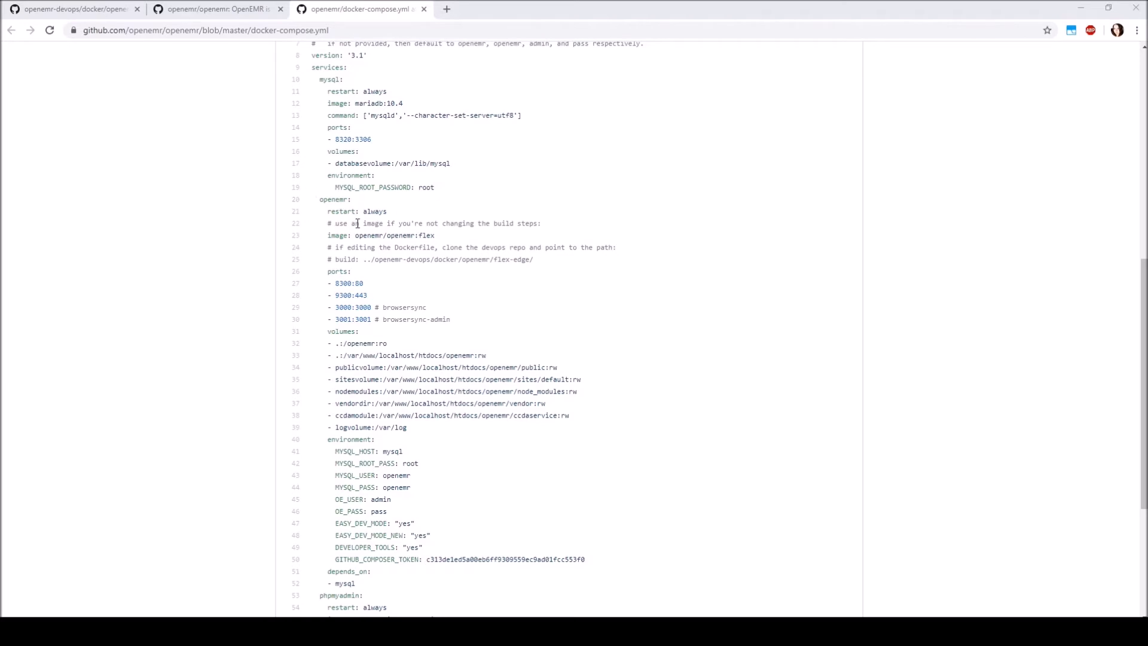
scroll(389, 298, "down", 3)
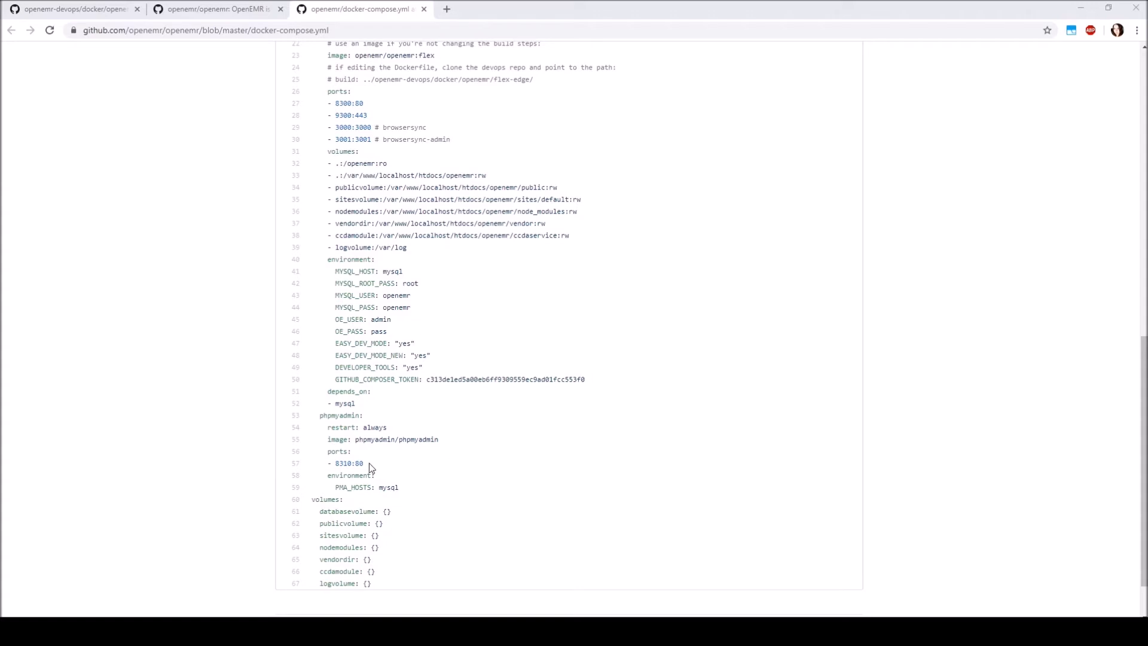
scroll(568, 329, "up", 5)
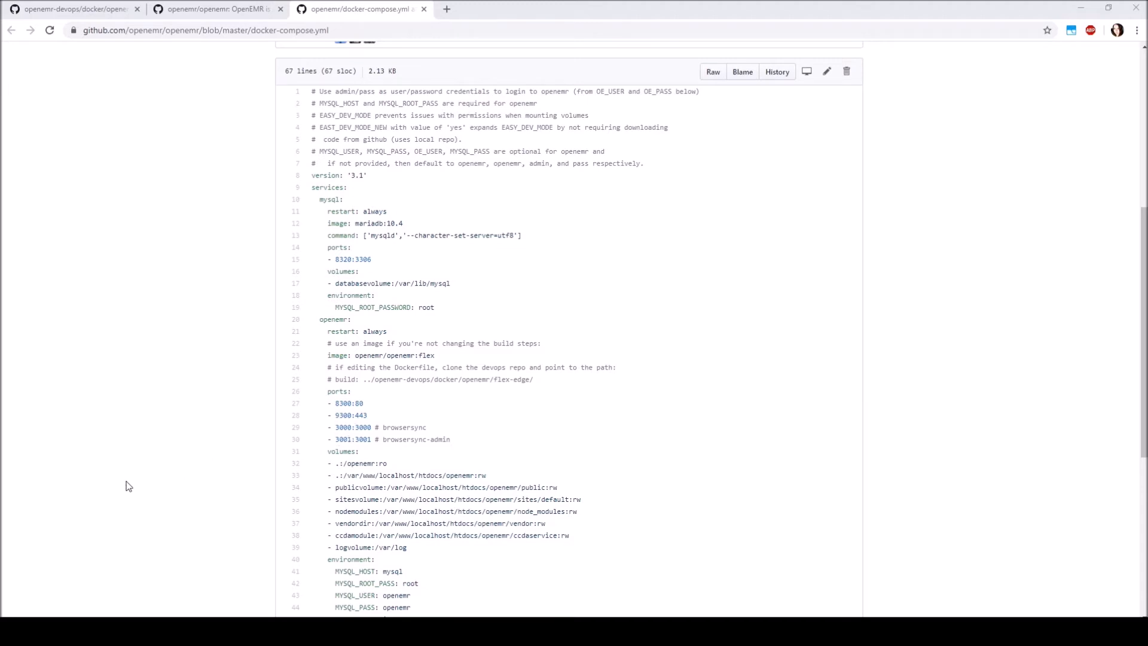
scroll(248, 466, "down", 4)
scroll(302, 463, "down", 2)
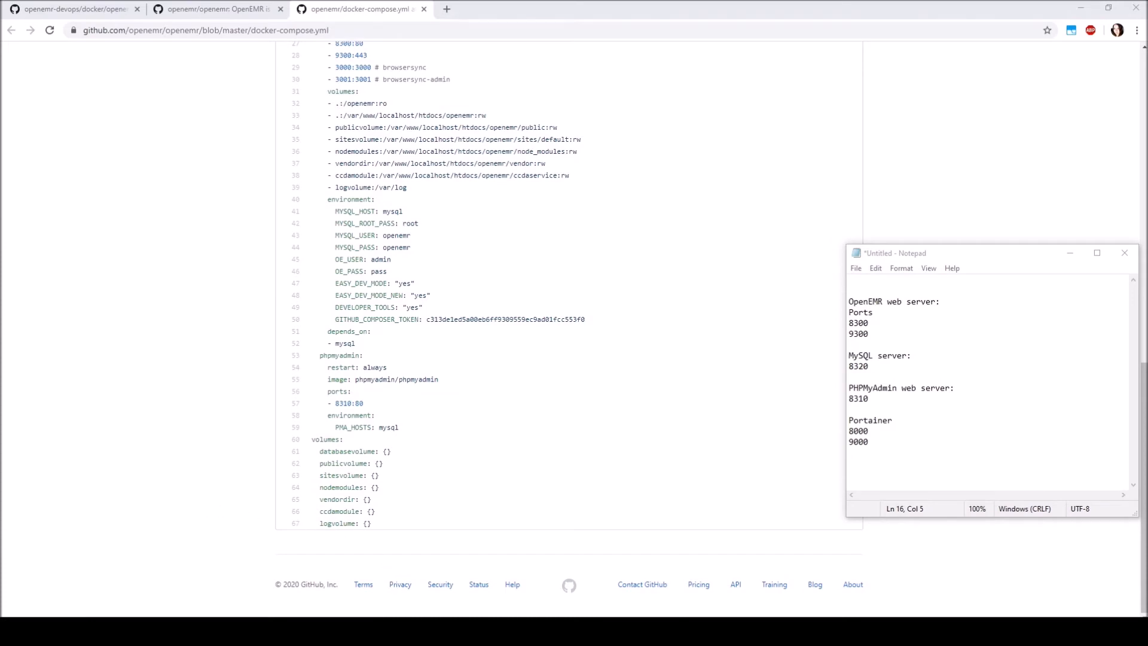
Switch to VirtualBox Manager and open the port forwarding rules of UbuntuTest's network Adapter 1
left_click(421, 632)
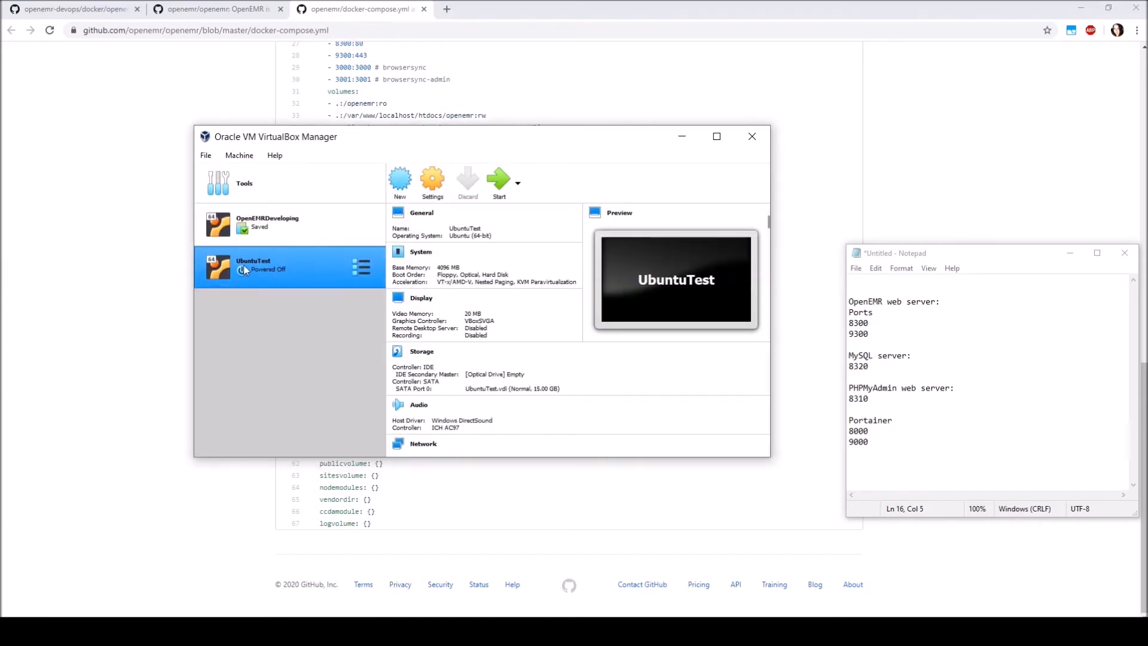
left_click(436, 186)
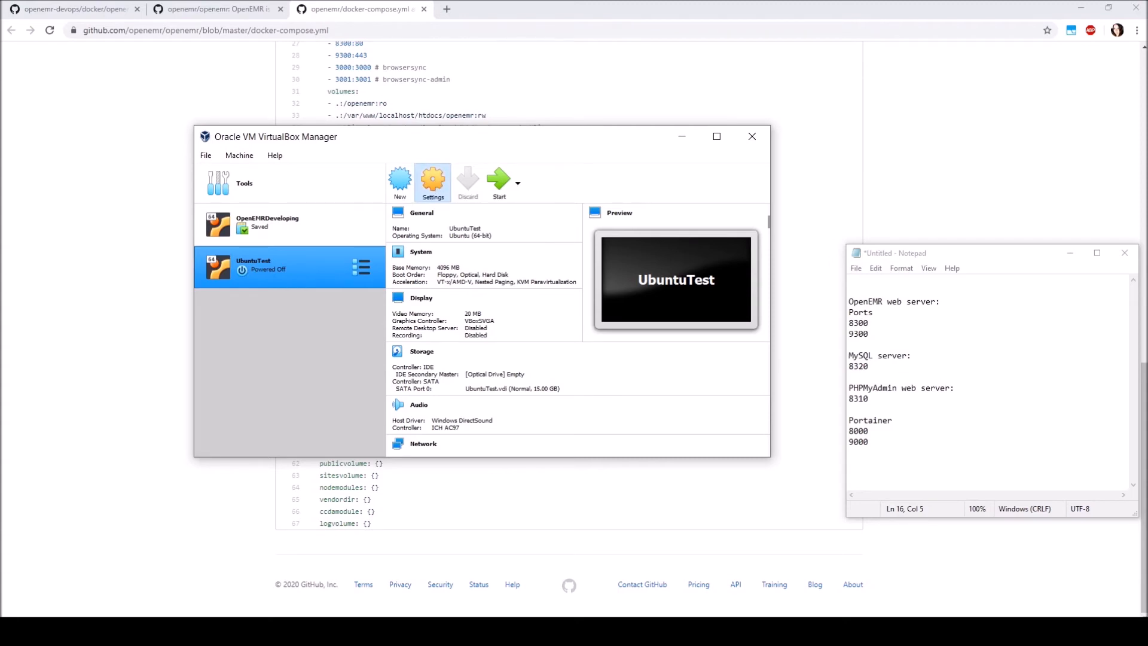
left_click(341, 274)
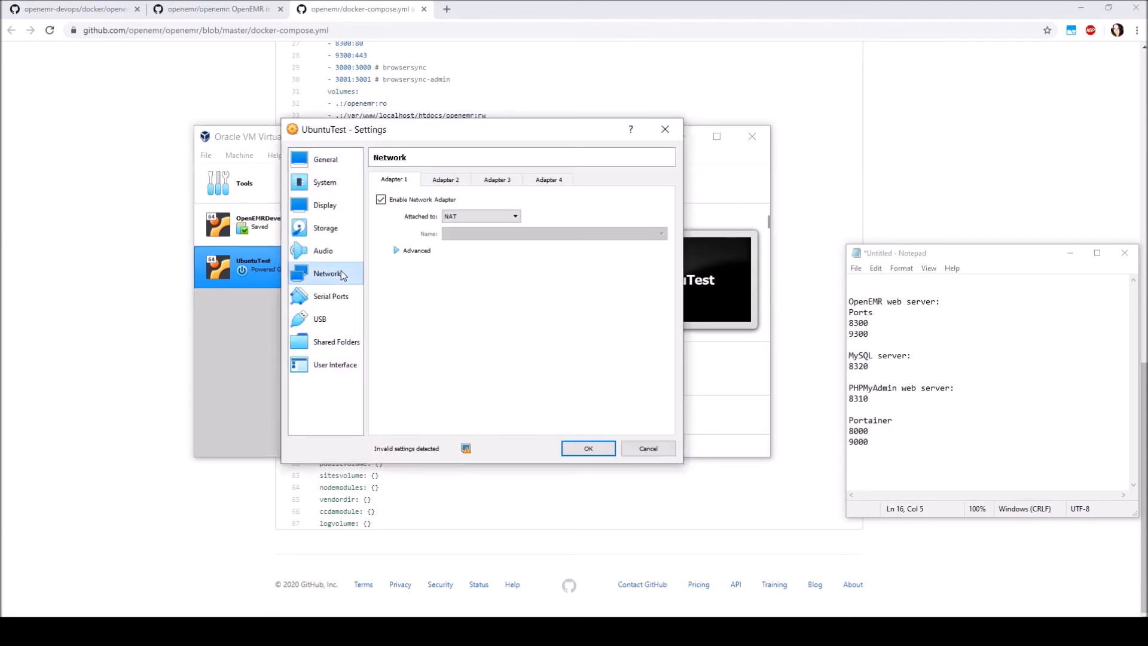
left_click(397, 251)
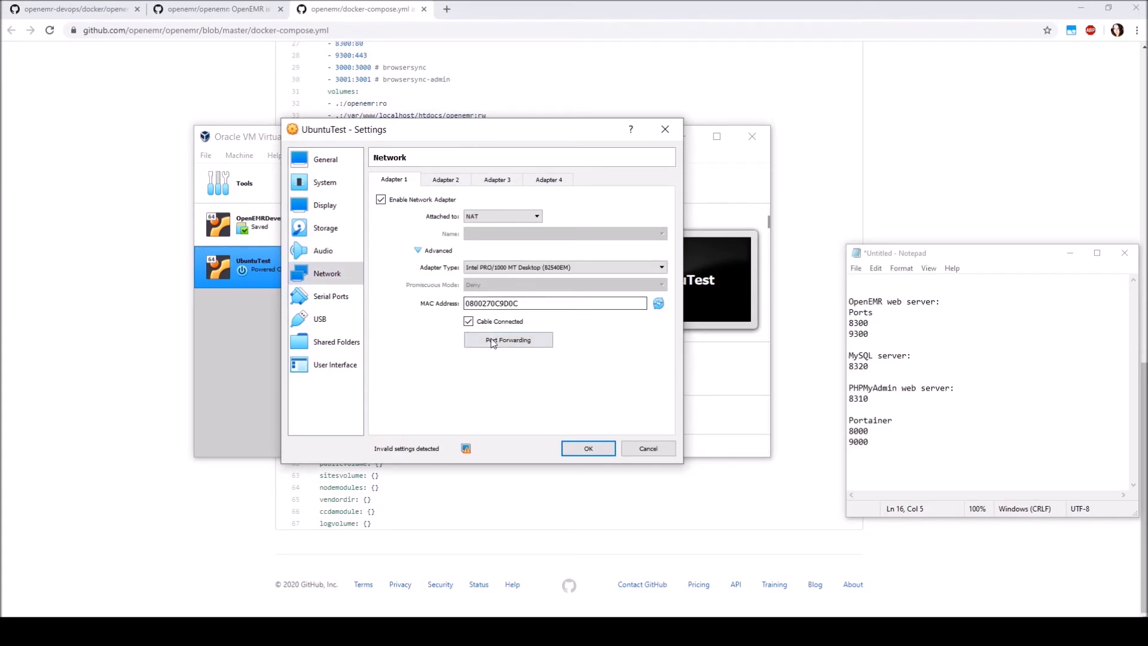
left_click(508, 339)
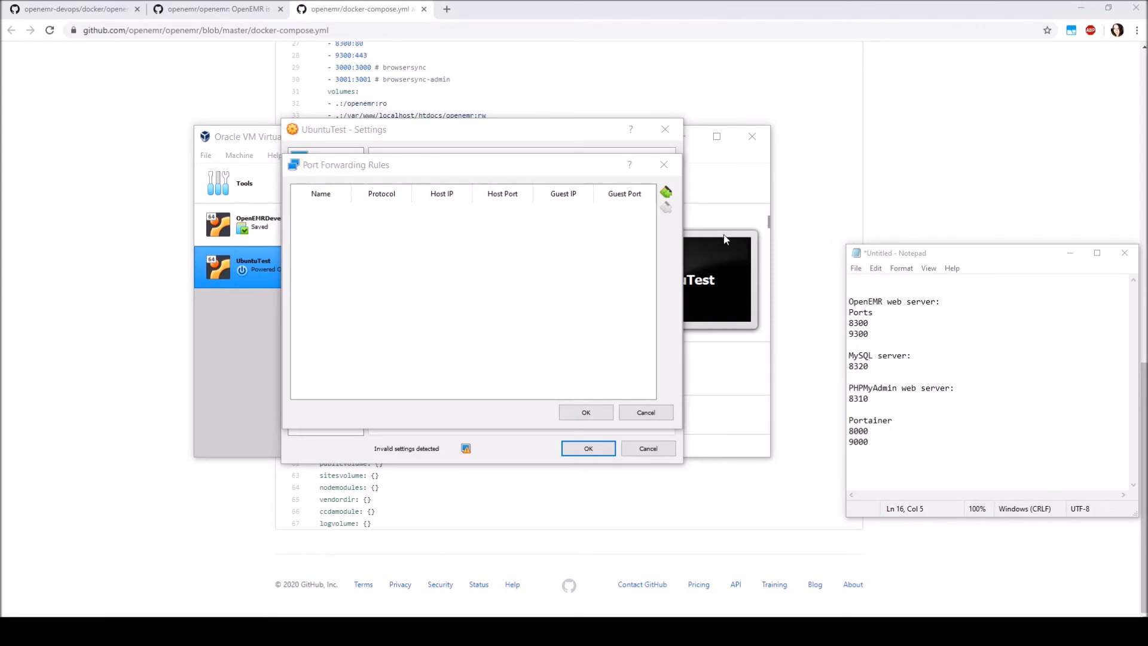
Add a TCP port forwarding rule named for the OpenEMR HTTP web server, with host port 8300 and guest port 8300
left_click(666, 193)
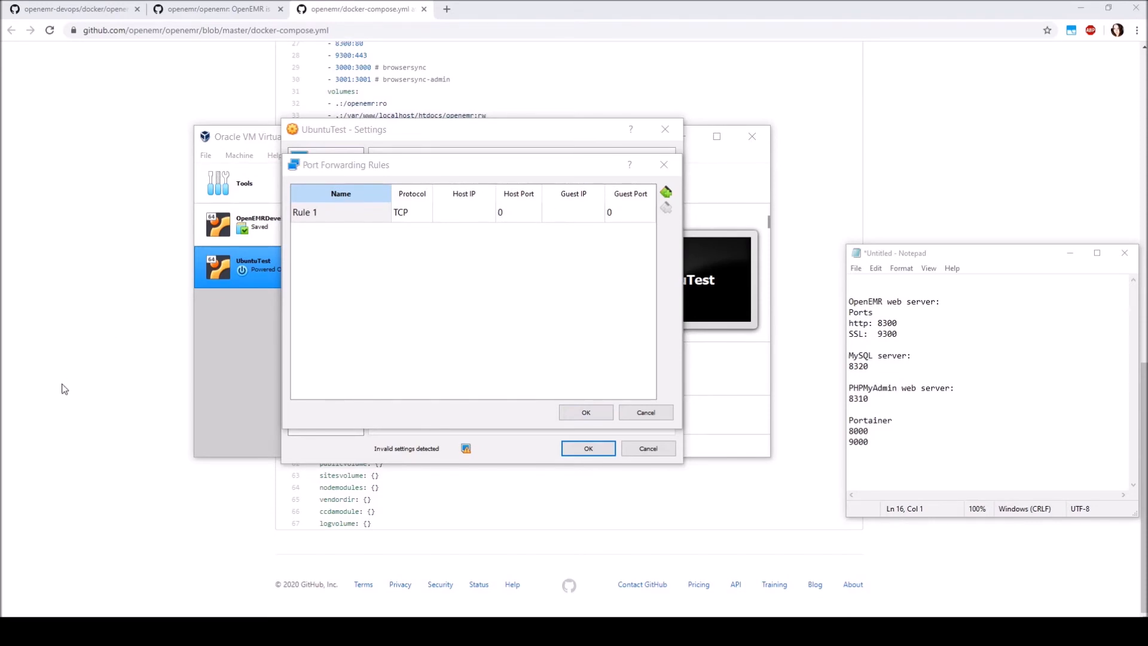
left_click(322, 214)
double_click(322, 213)
left_click(412, 212)
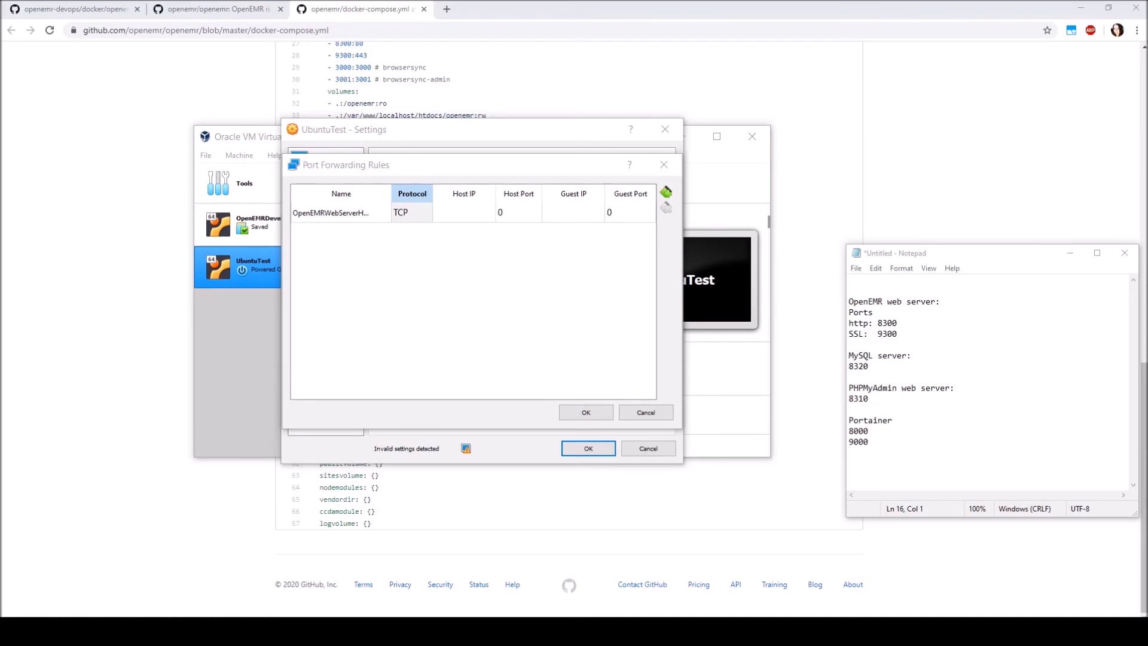
left_click(519, 214)
left_click(519, 214)
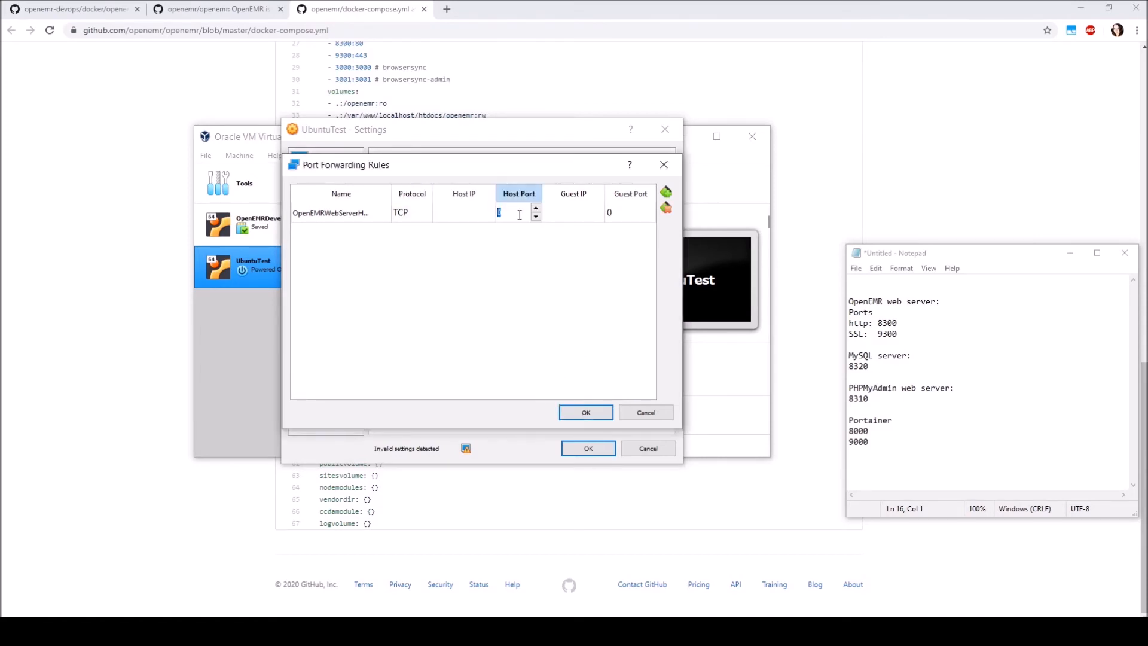
type("8300")
double_click(626, 211)
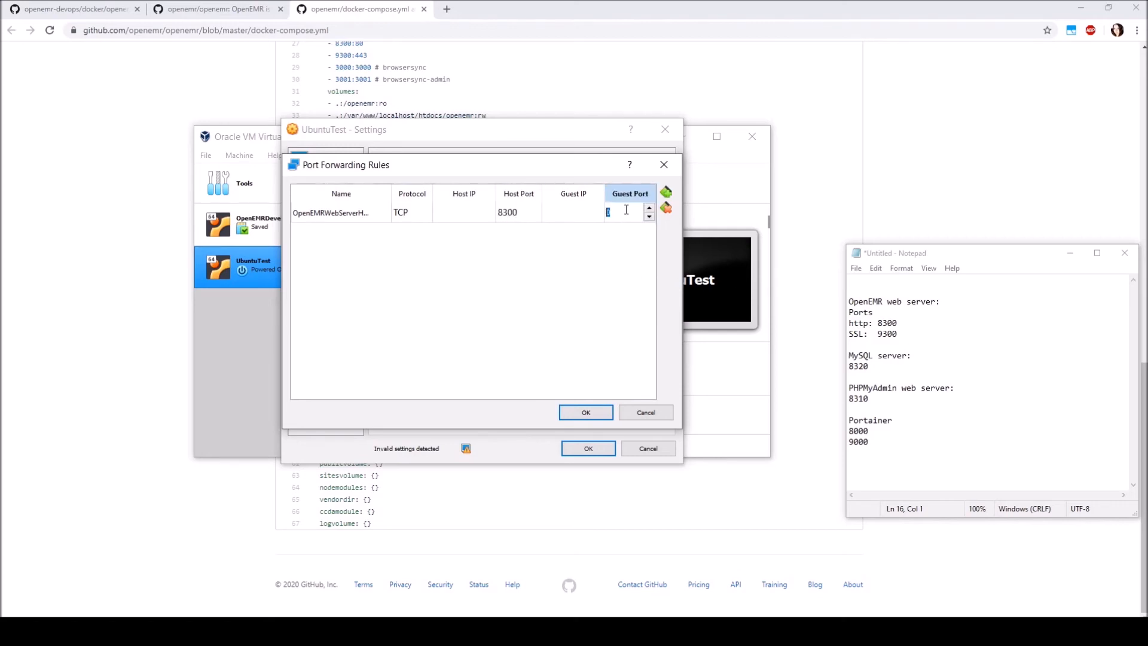
type("8300")
left_click(144, 631)
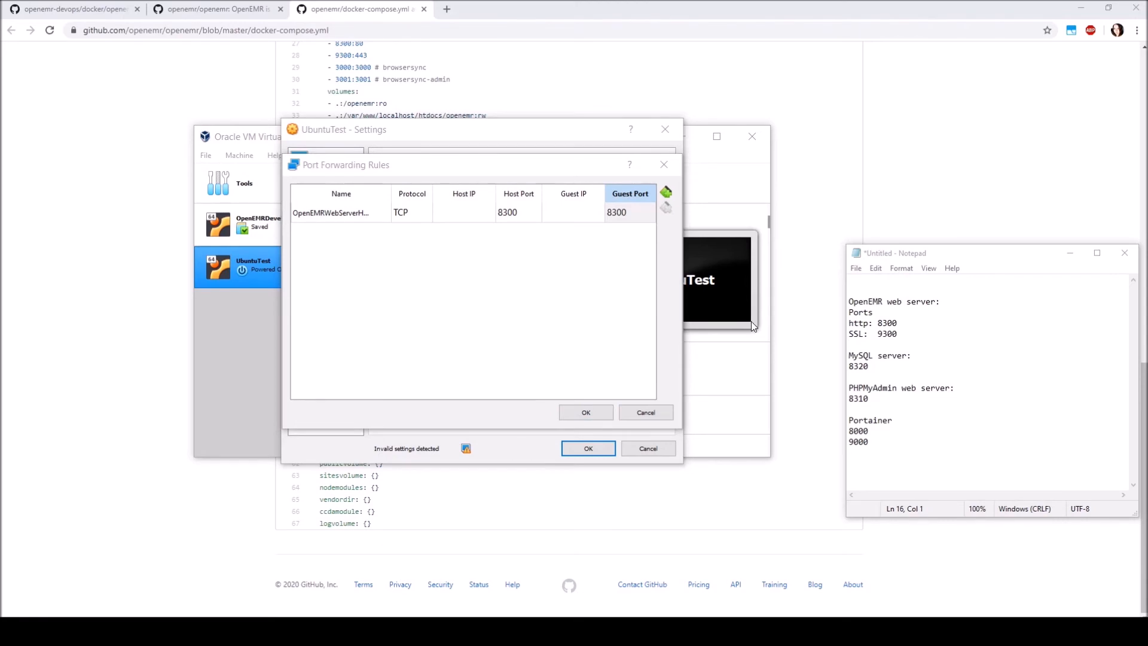
Add TCP rules OpenEMRWebServerSSL (9300), MariaDBMySQLServer (8320), PHPMyAdmin web server (8310) and Portainer1 (8000) with matching host and guest ports, and save the settings
left_click(666, 192)
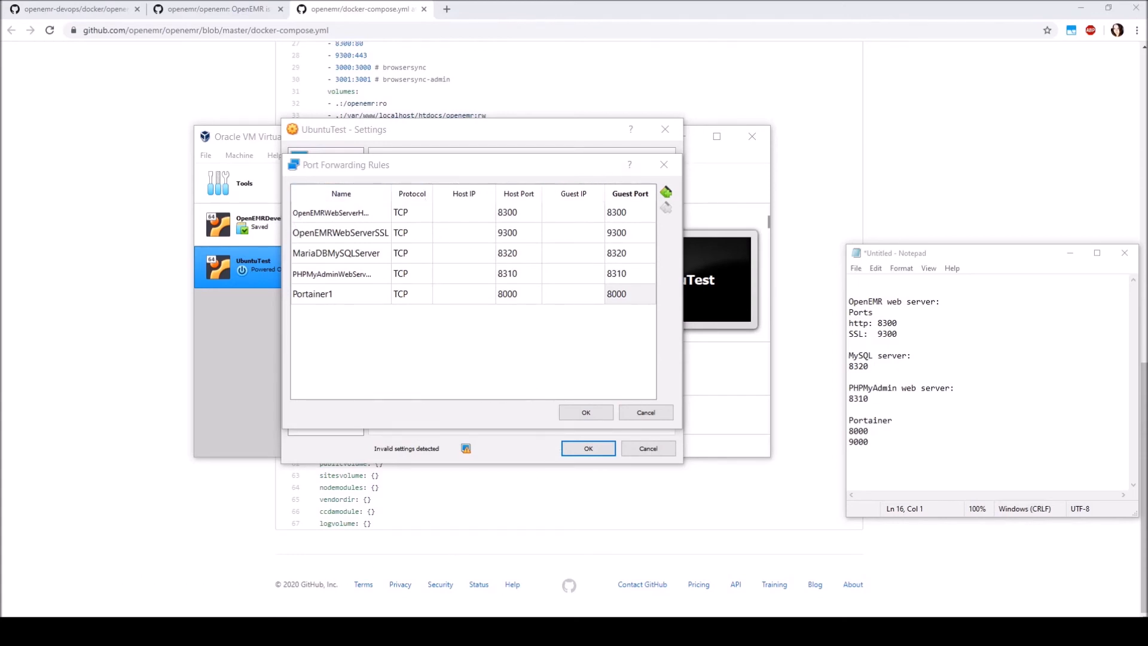
left_click(592, 412)
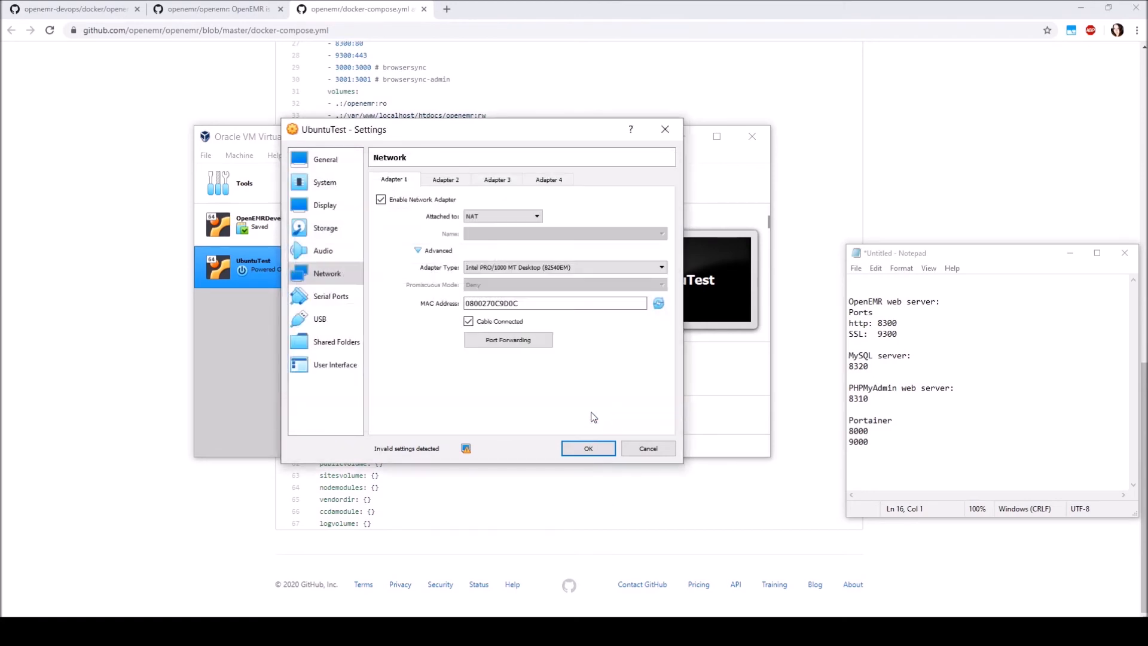
left_click(587, 449)
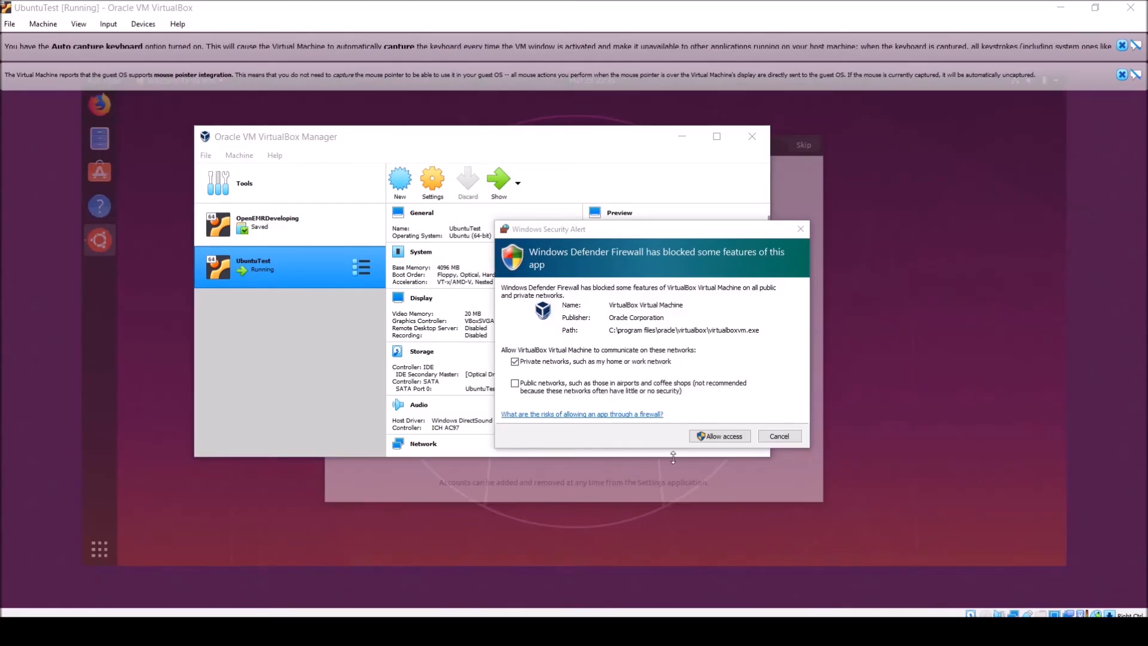
Start UbuntuTest and allow VirtualBox Virtual Machine through Windows Defender Firewall on private networks
left_click(705, 433)
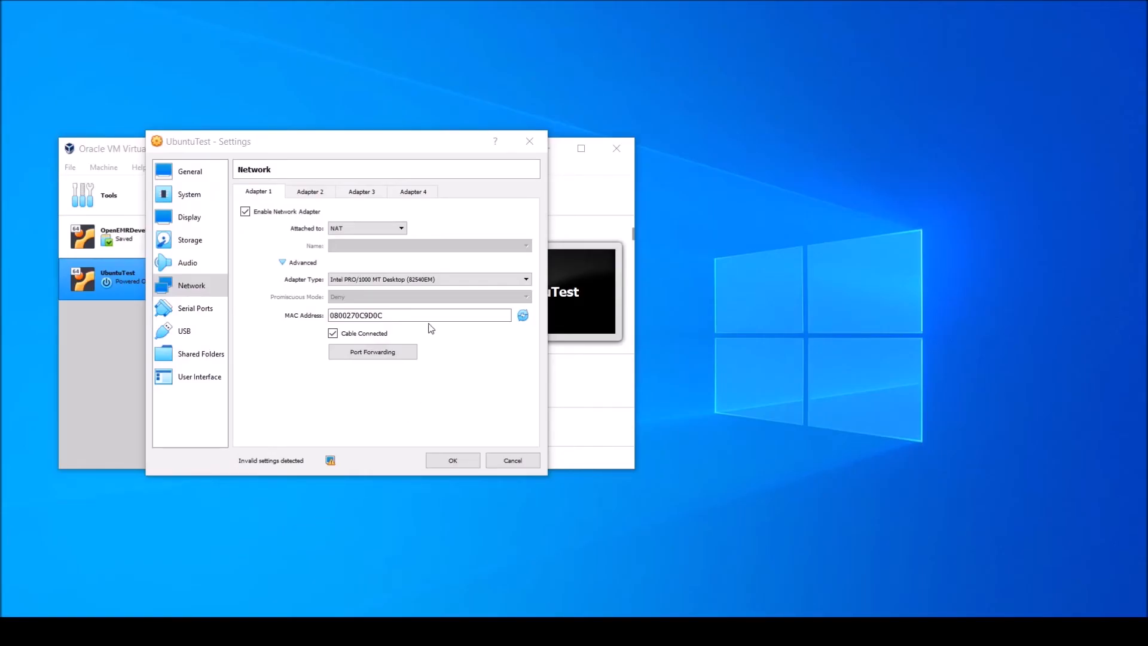
In UbuntuTest's network settings, attach Adapter 1 to Bridged Adapter
left_click(400, 225)
left_click(402, 228)
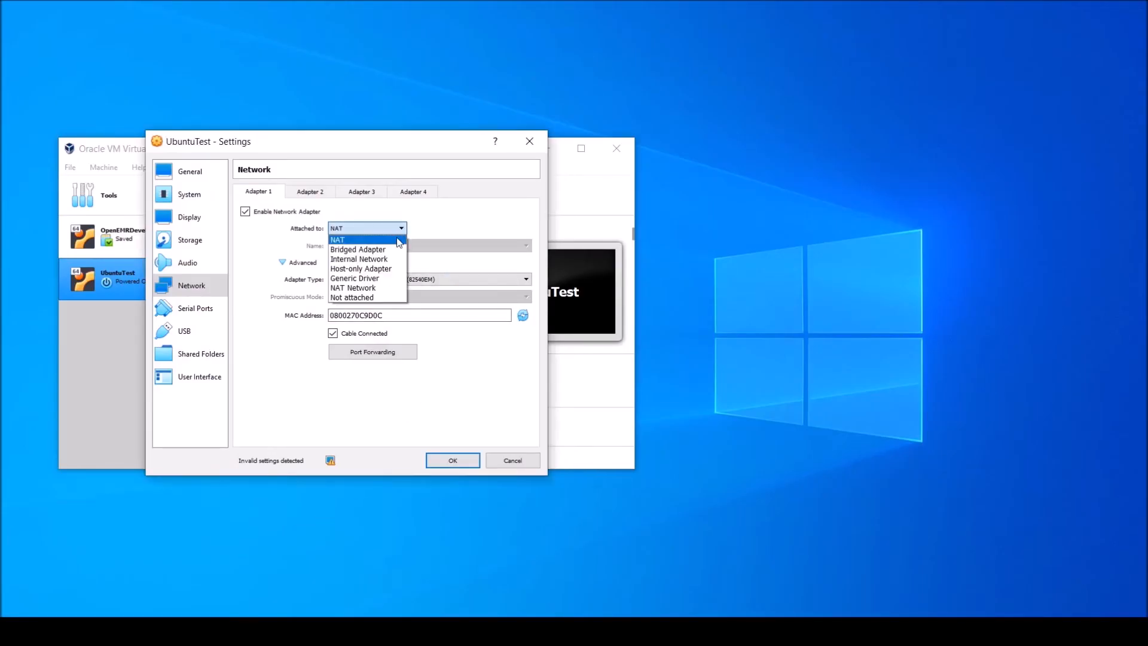
left_click(387, 250)
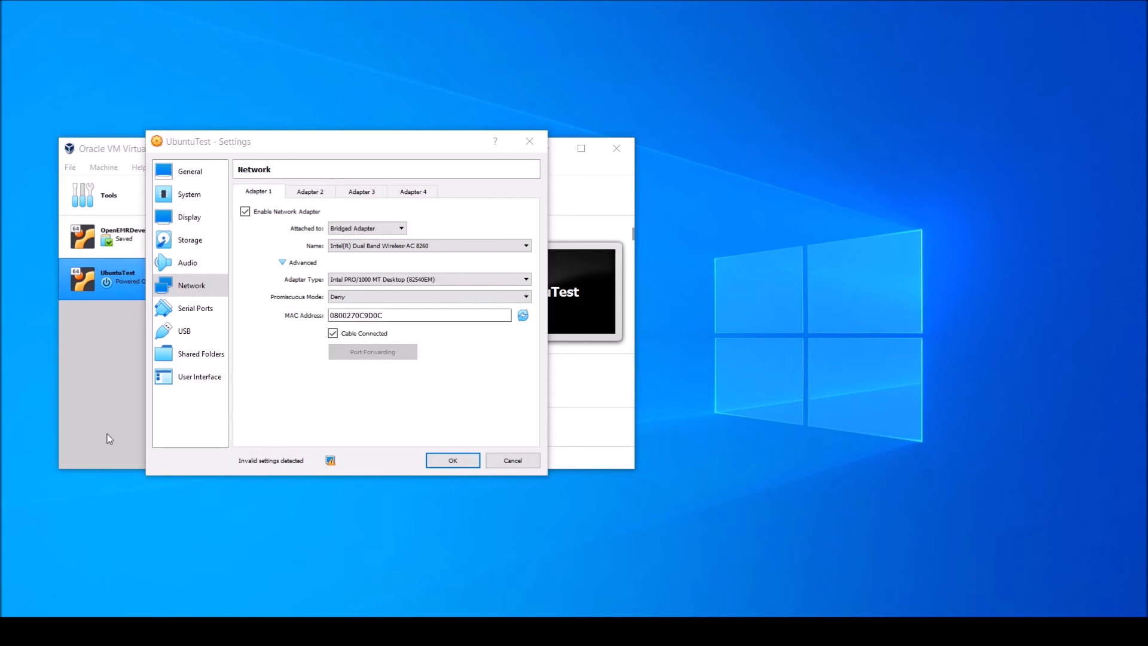
In Photos, examine the phone network scanner screenshots showing the device details and the list of devices on the local network
left_click(353, 631)
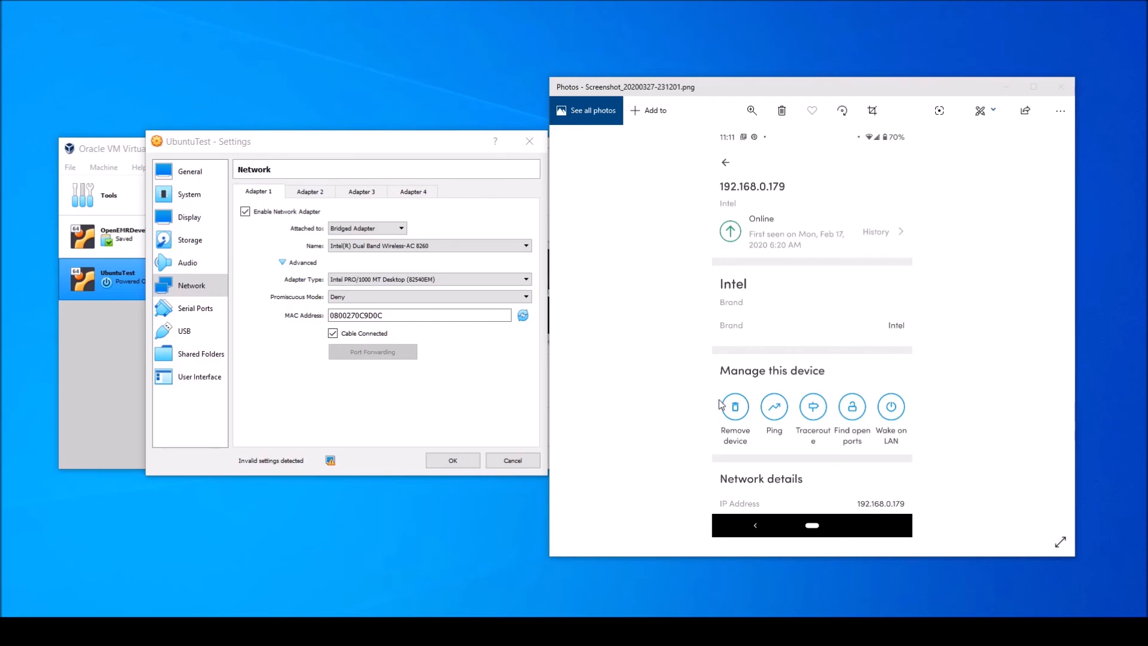
key("alt+Tab")
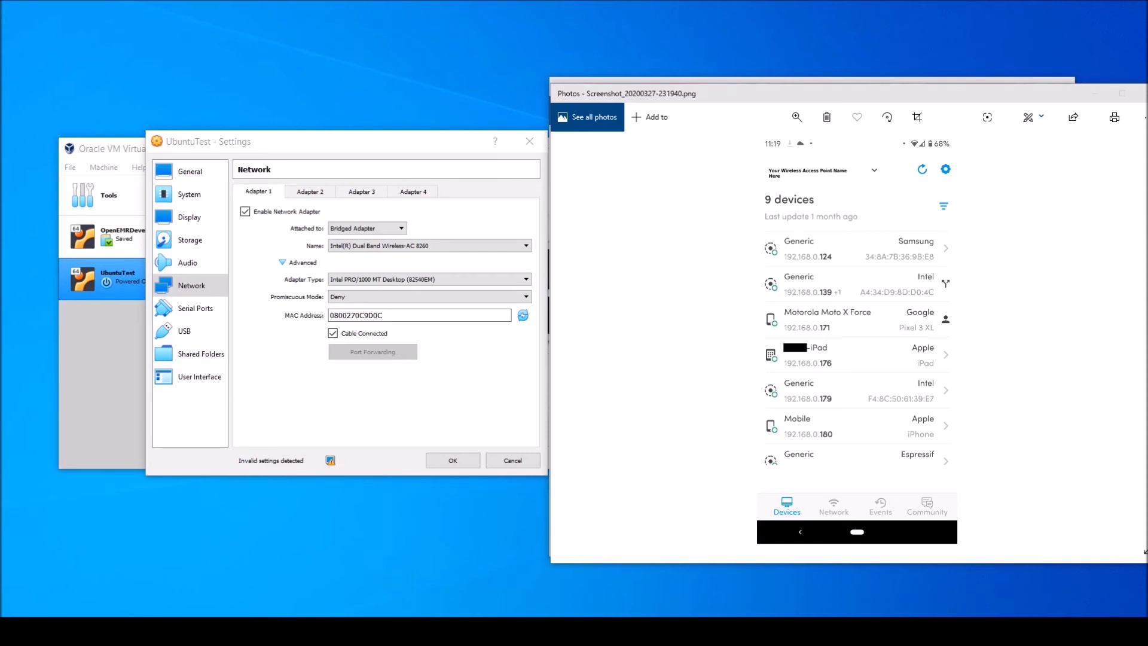
key("alt+Tab")
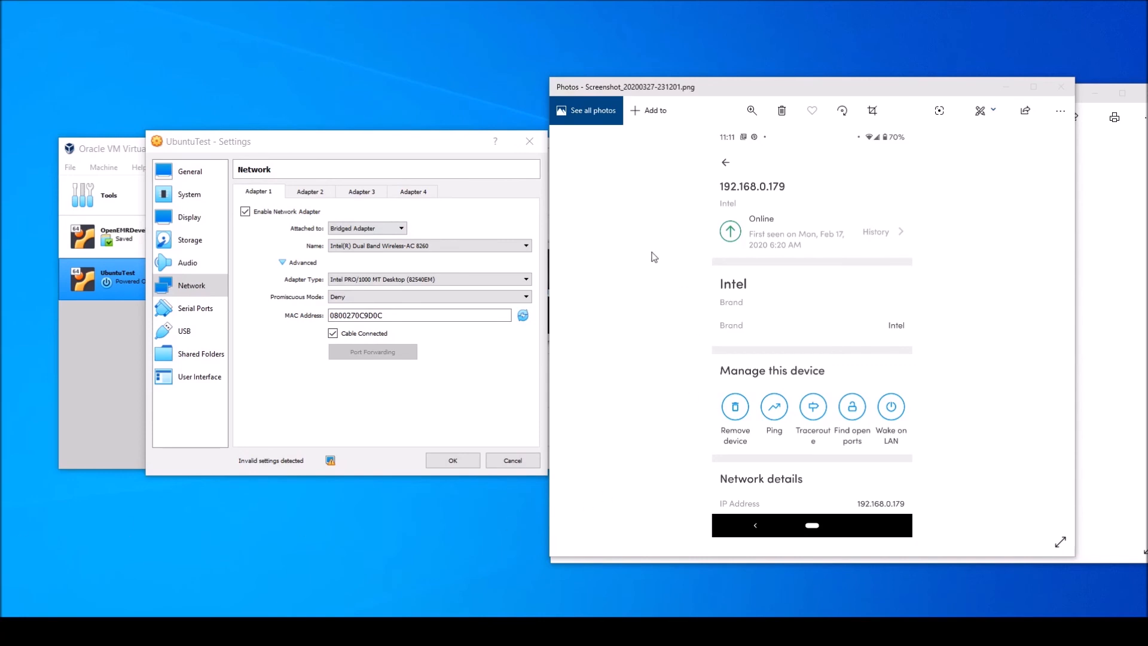
Attach UbuntuTest's Adapter 1 to NAT and save the network settings
left_click(402, 228)
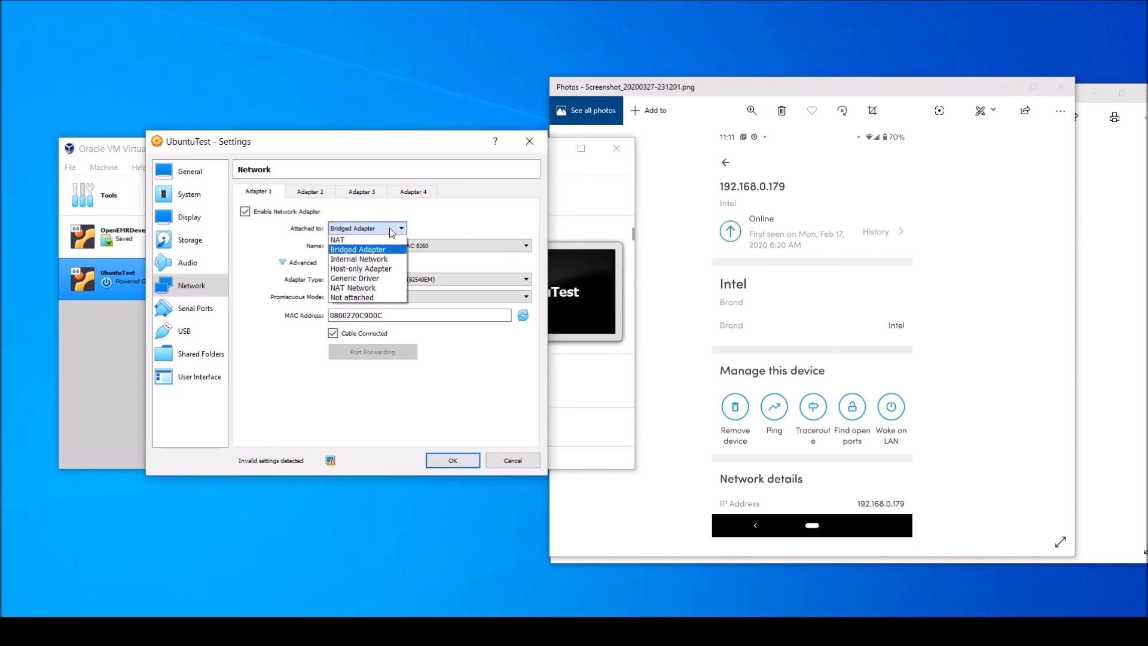
left_click(371, 240)
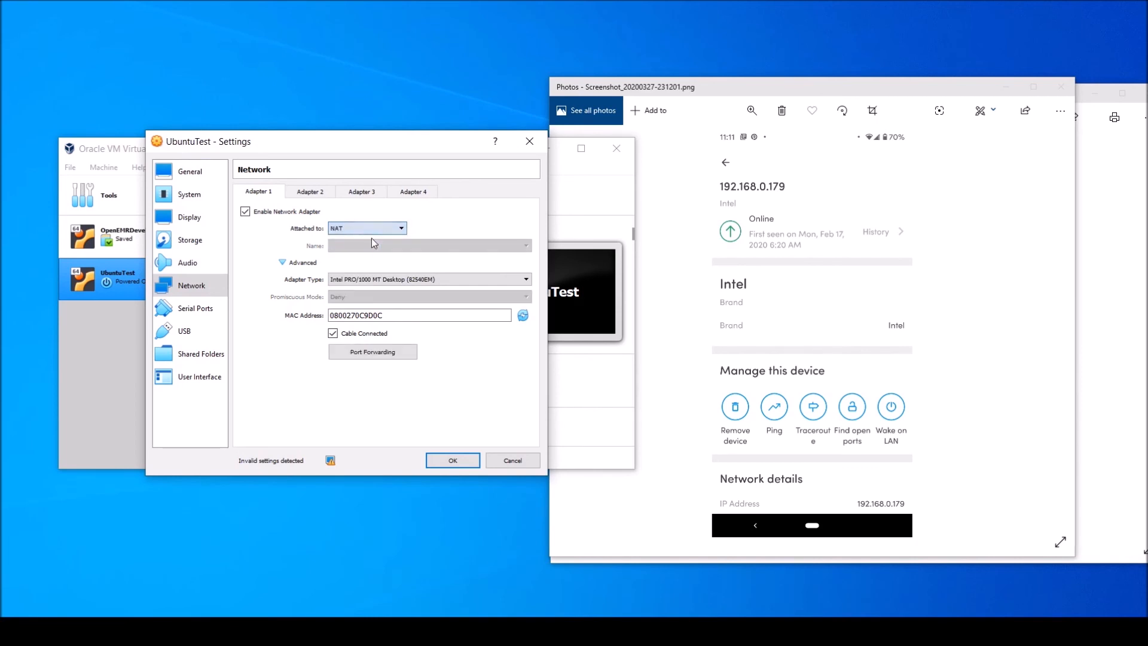
left_click(445, 461)
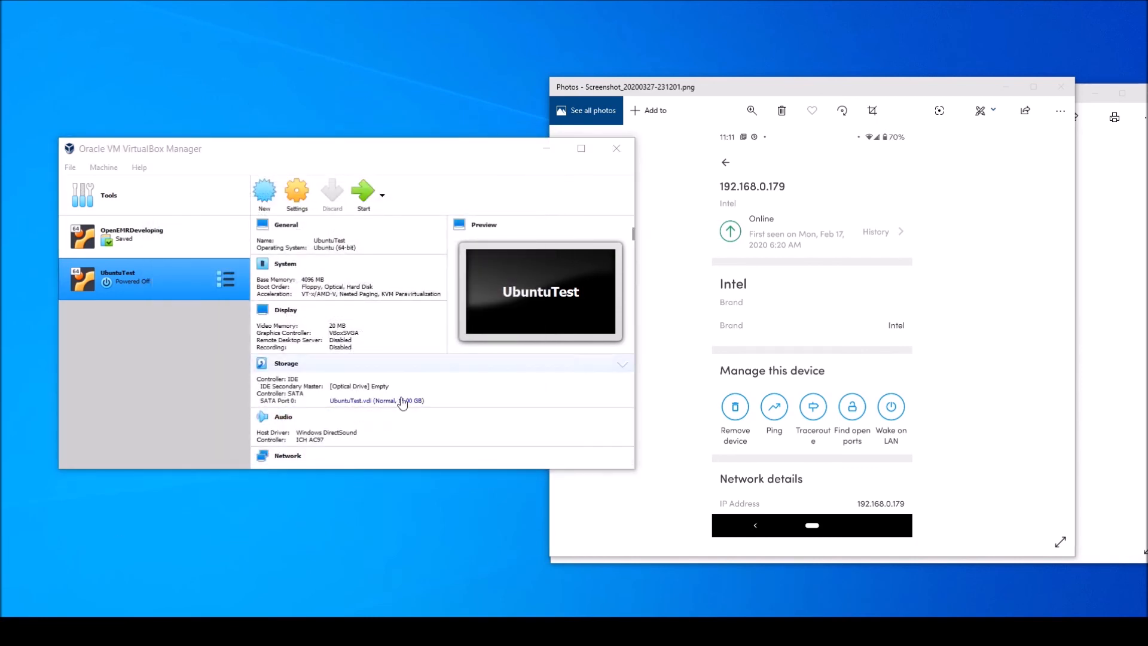
Start the UbuntuTest virtual machine and maximize its window
left_click(363, 192)
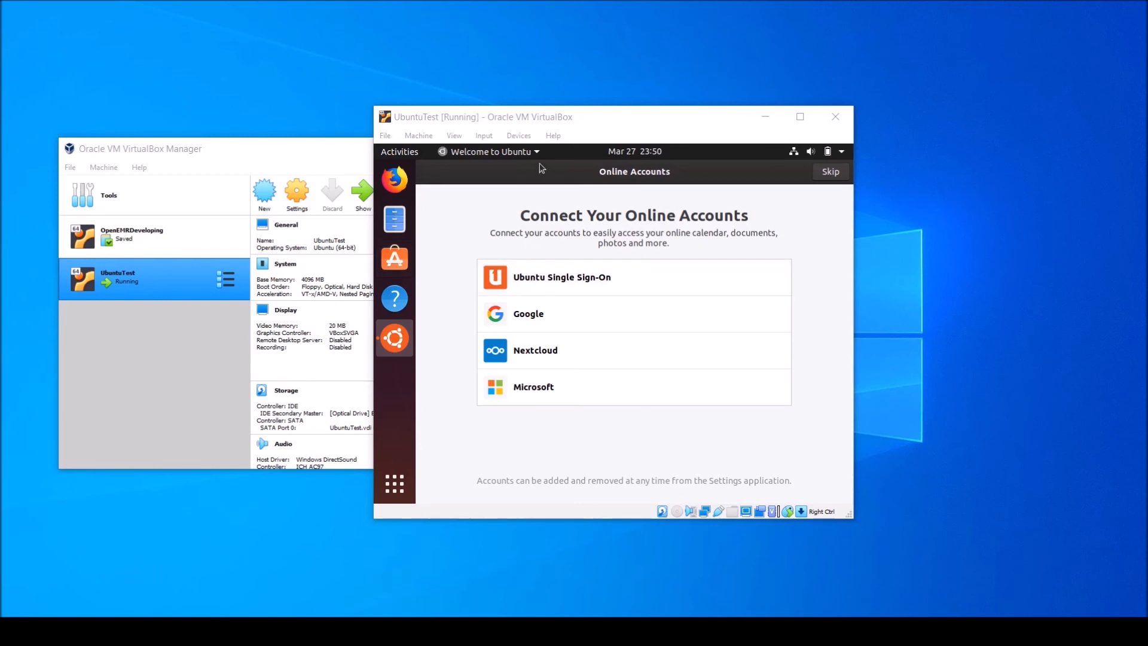
left_click_drag(561, 120, 574, 2)
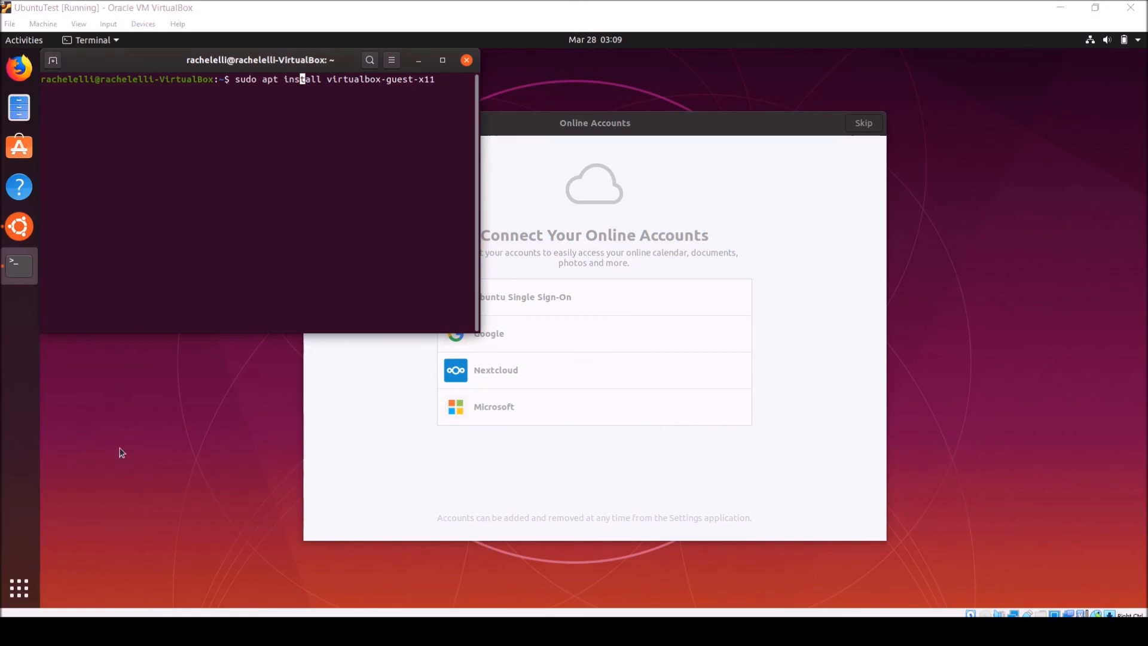
Close UbuntuTest by powering off the machine
left_click(10, 24)
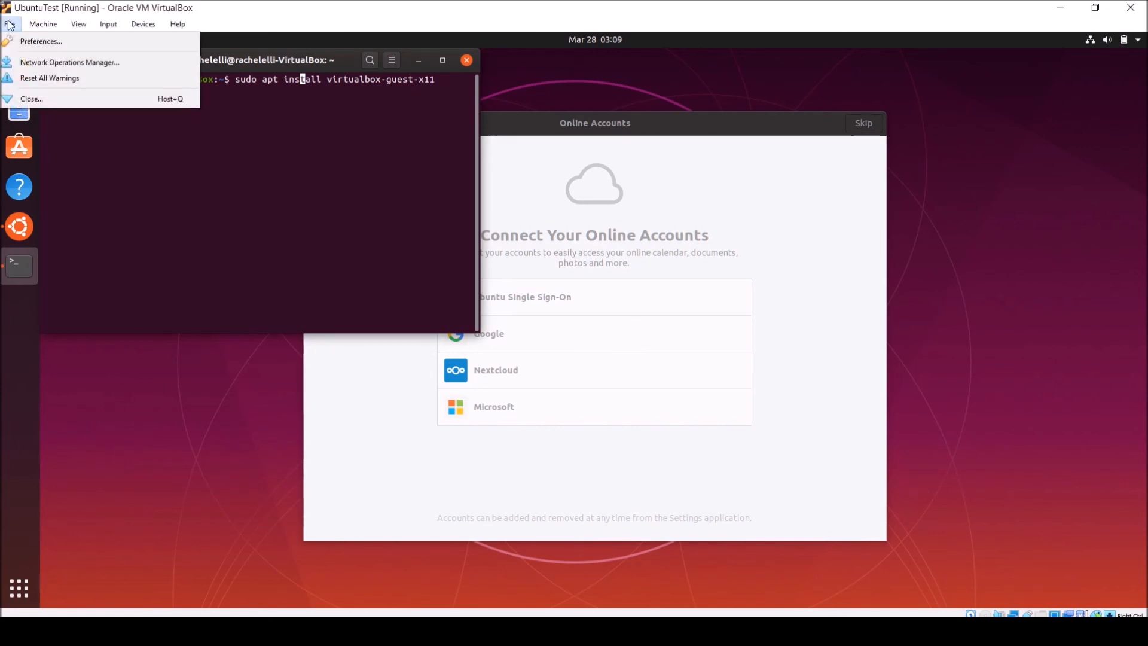
left_click(45, 99)
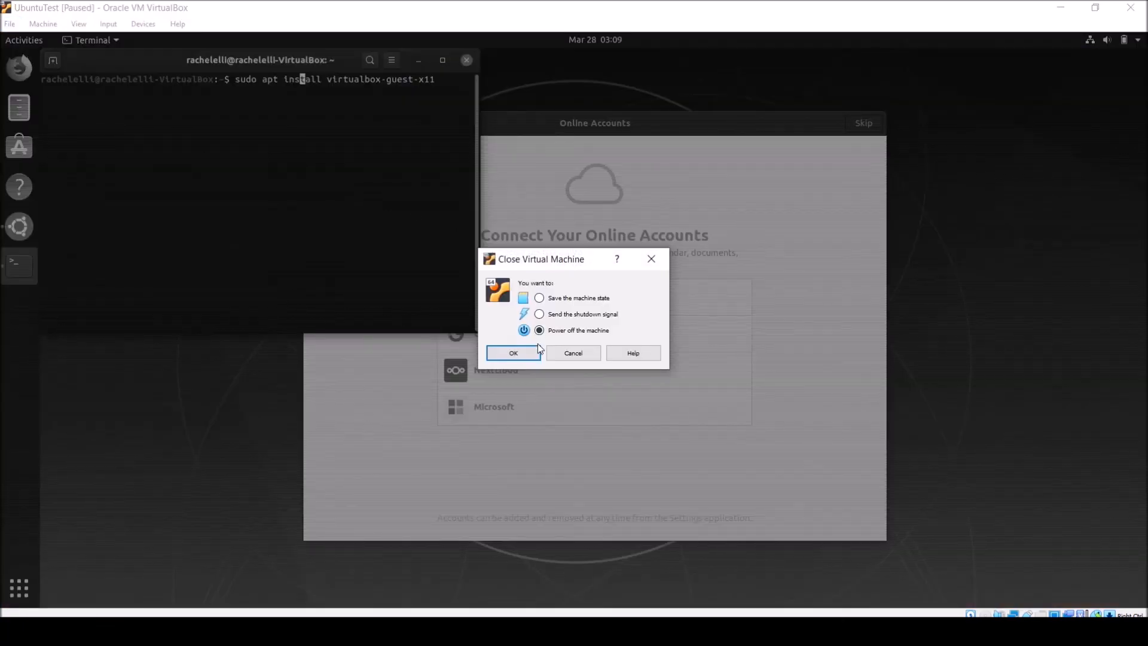
left_click(512, 354)
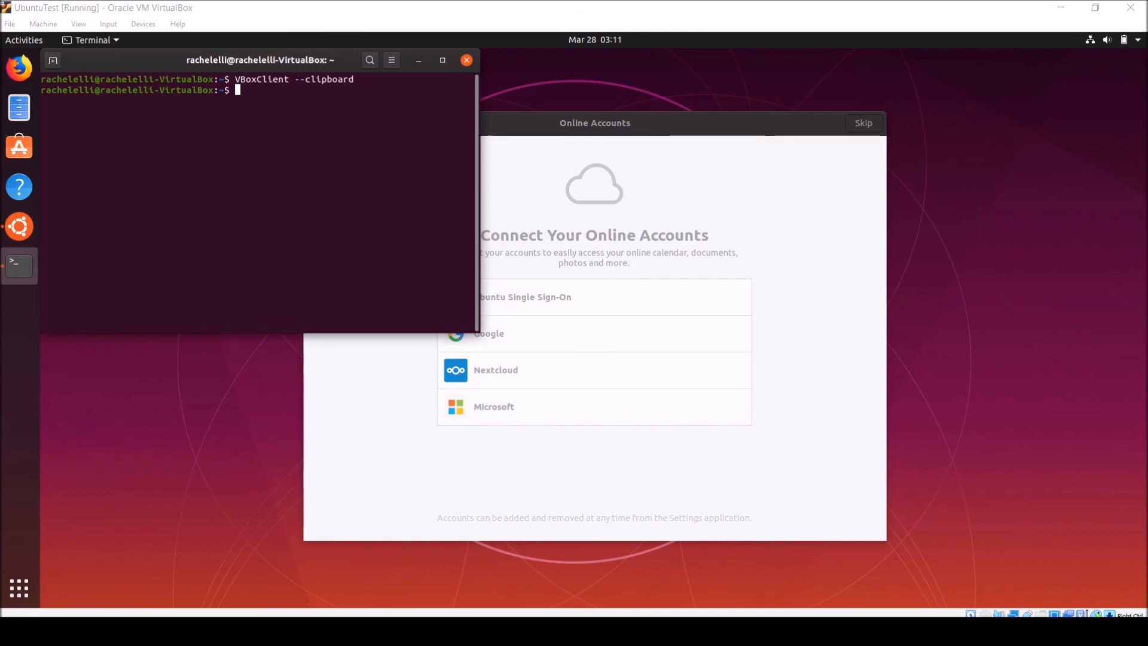
Paste and run the command "sudo docker ps -a" in the Ubuntu terminal, entering the sudo password
right_click(262, 148)
left_click(303, 189)
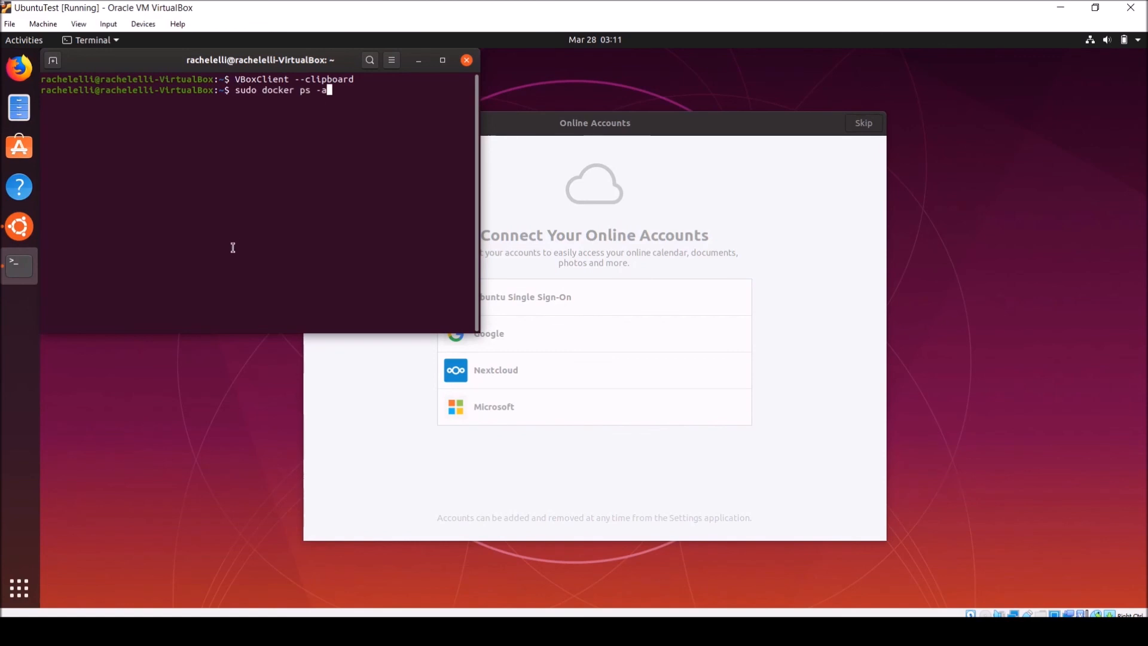
key("Return")
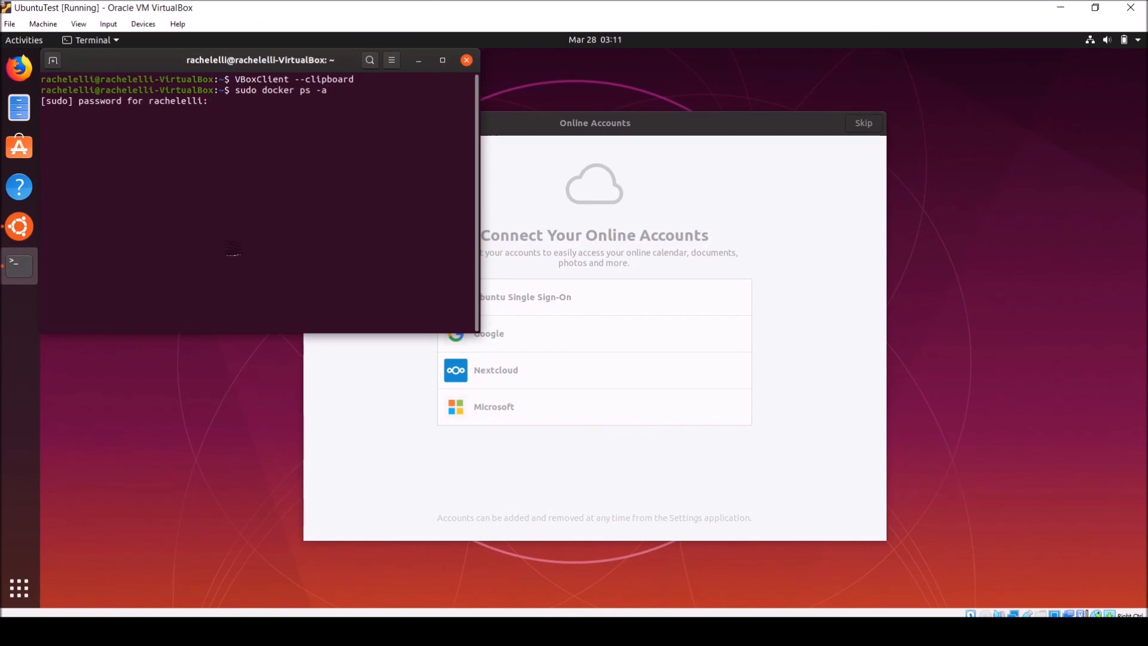
key("Return")
key("alt+Tab")
Widen the terminal window so the Docker container listing has room for its ports column
left_click_drag(479, 330, 490, 330)
left_click_drag(571, 372, 747, 367)
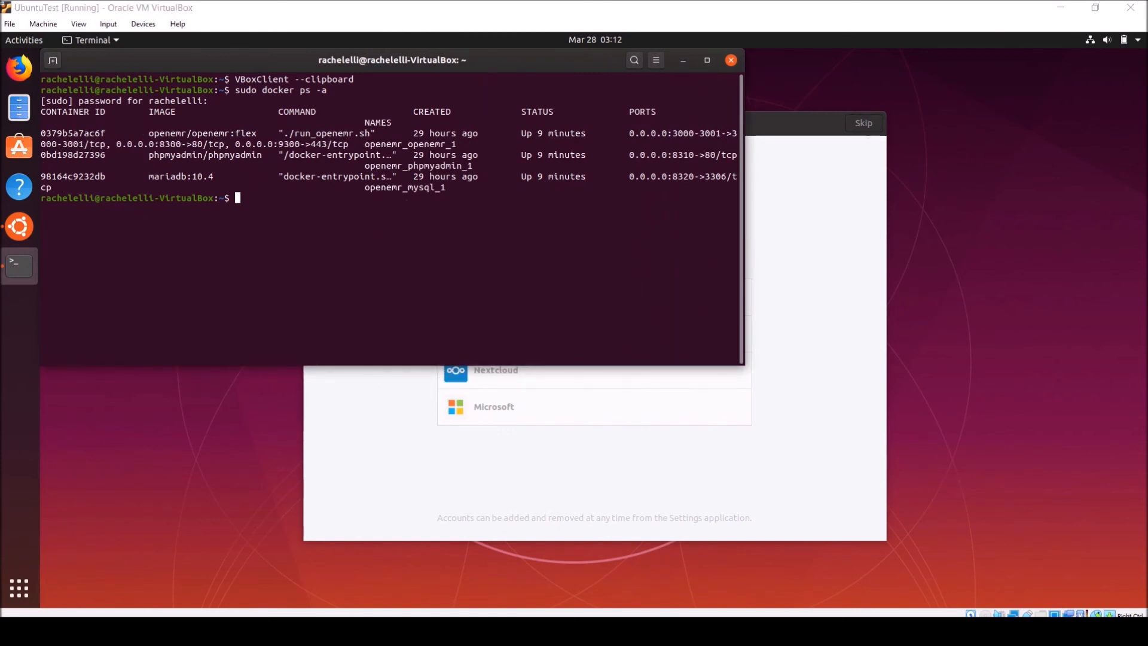
left_click_drag(738, 362, 881, 364)
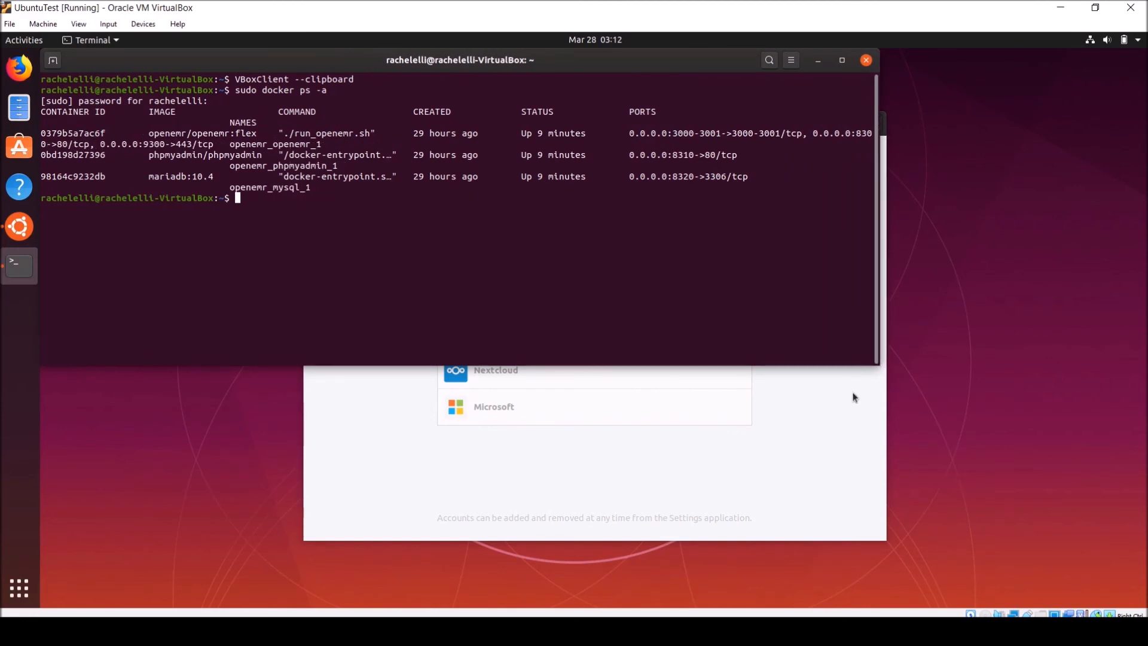
left_click_drag(879, 365, 981, 365)
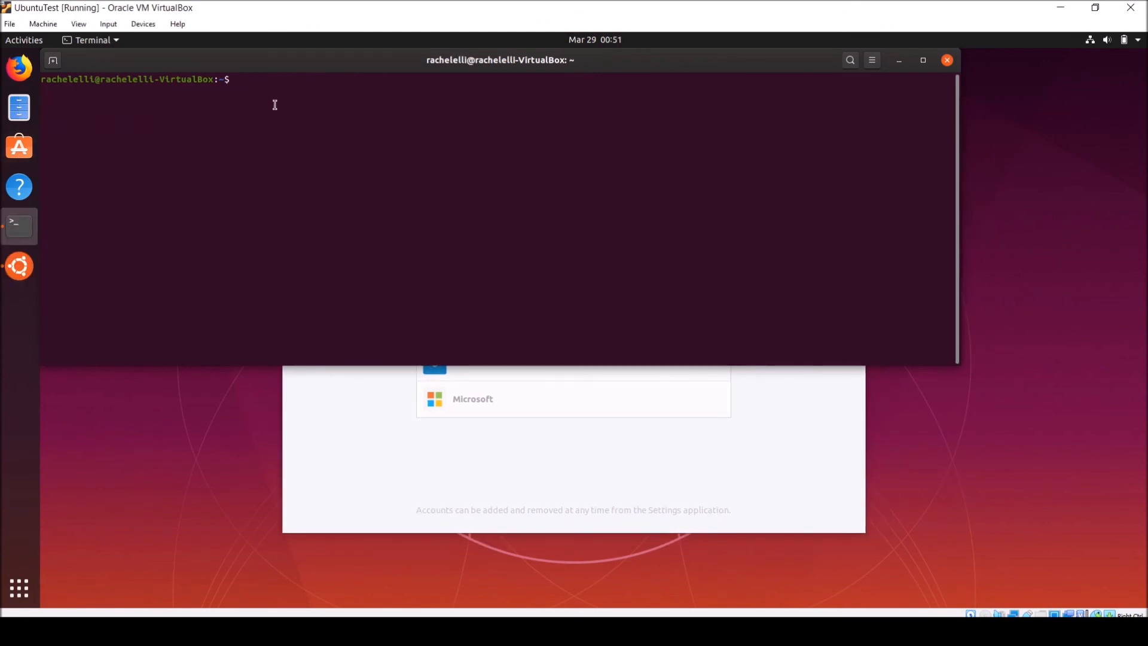
Enter localhost:8310 at the terminal prompt and copy it to the clipboard
type("localhost:8310")
left_click_drag(359, 82, 232, 80)
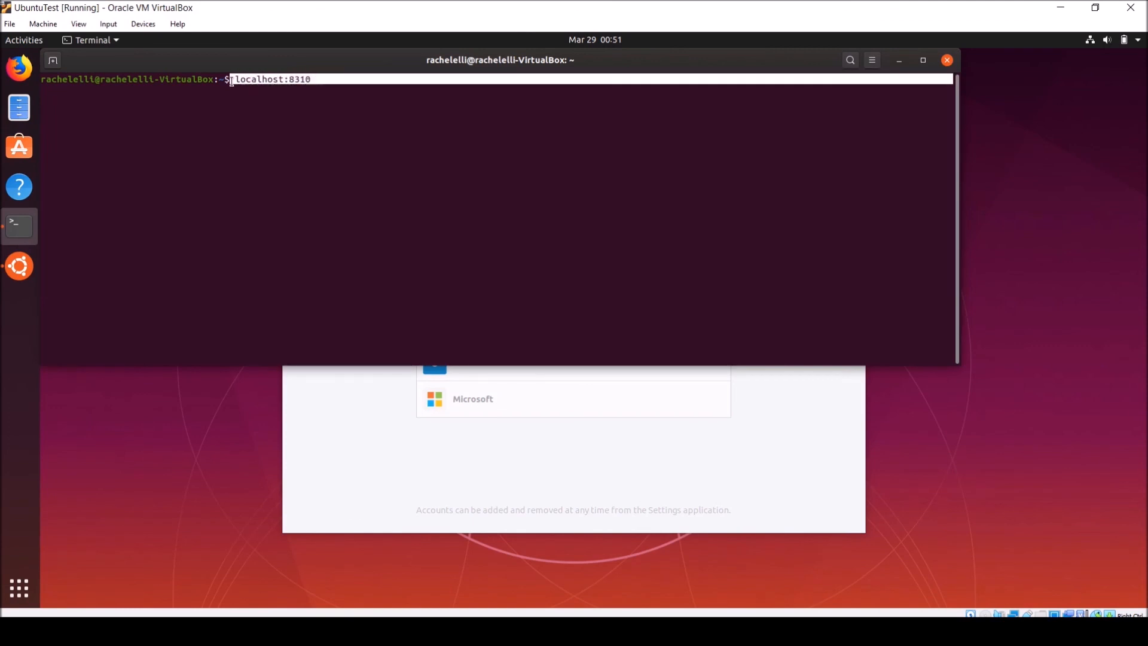
right_click(249, 85)
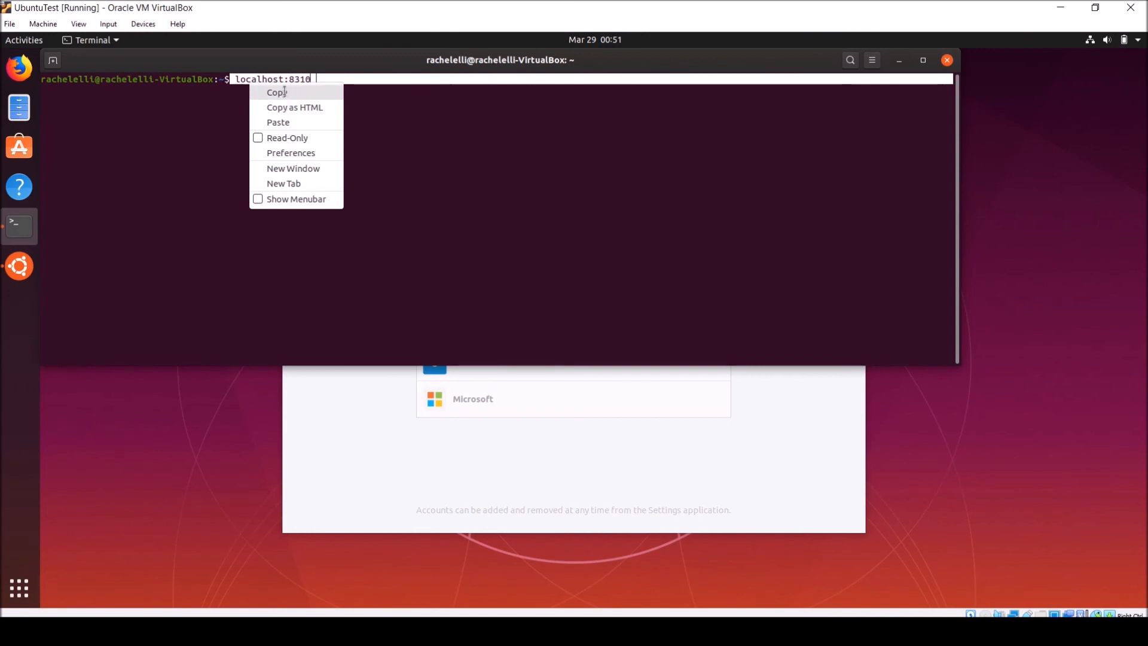
left_click(287, 93)
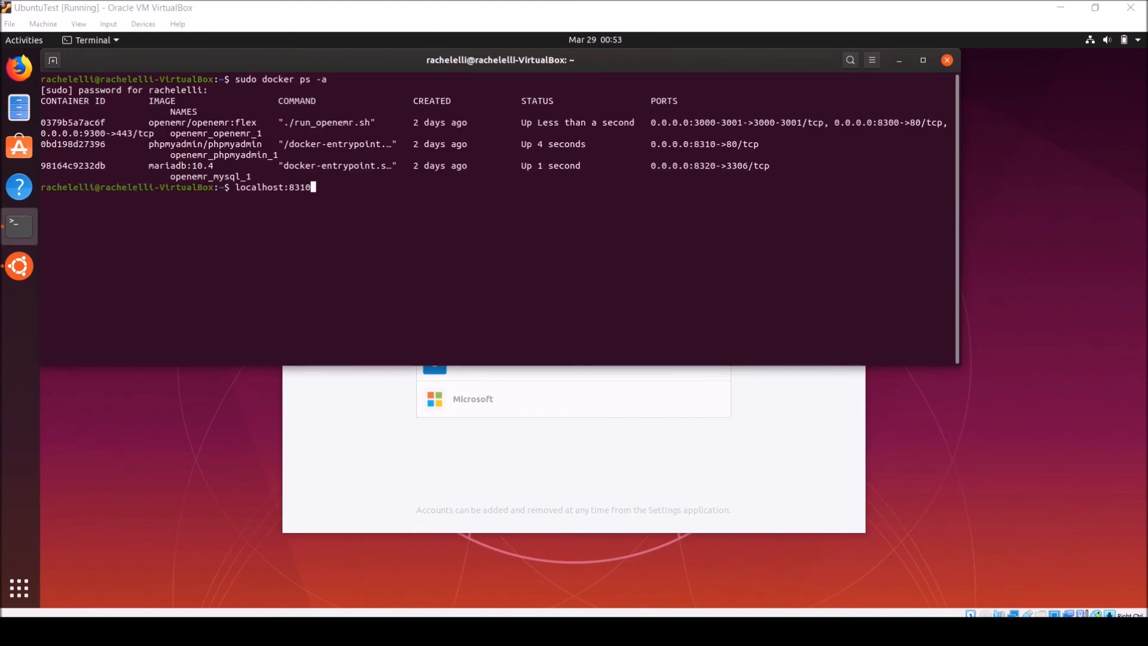
left_click_drag(0, 185, 684, 84)
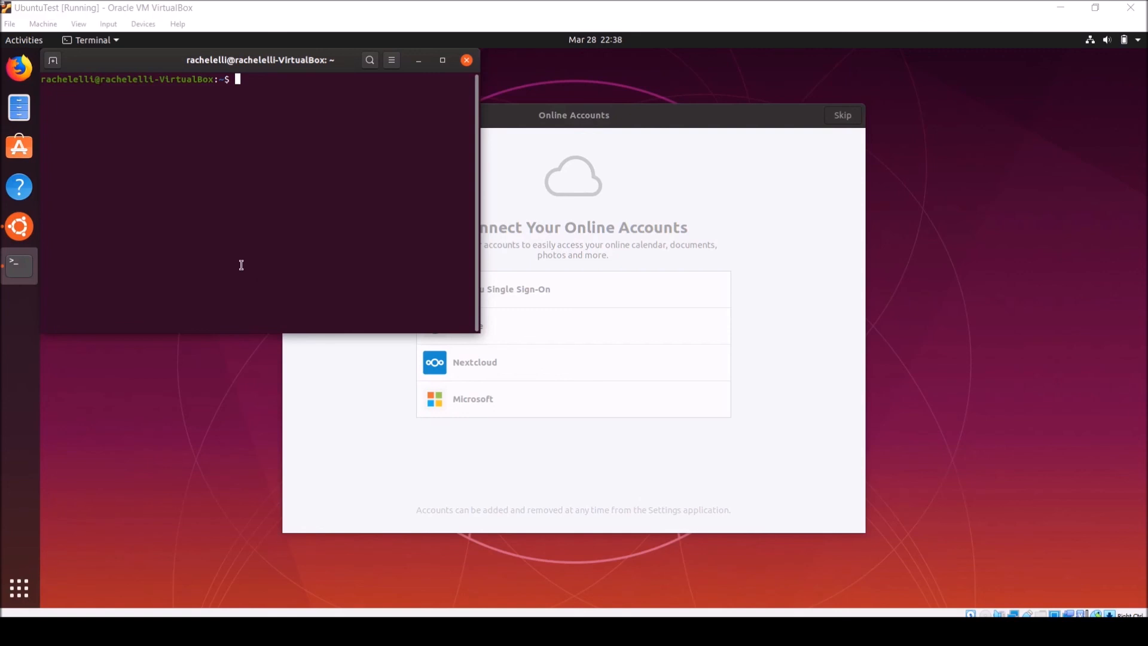
Add Terminal to the favorites in the Ubuntu dock
right_click(20, 271)
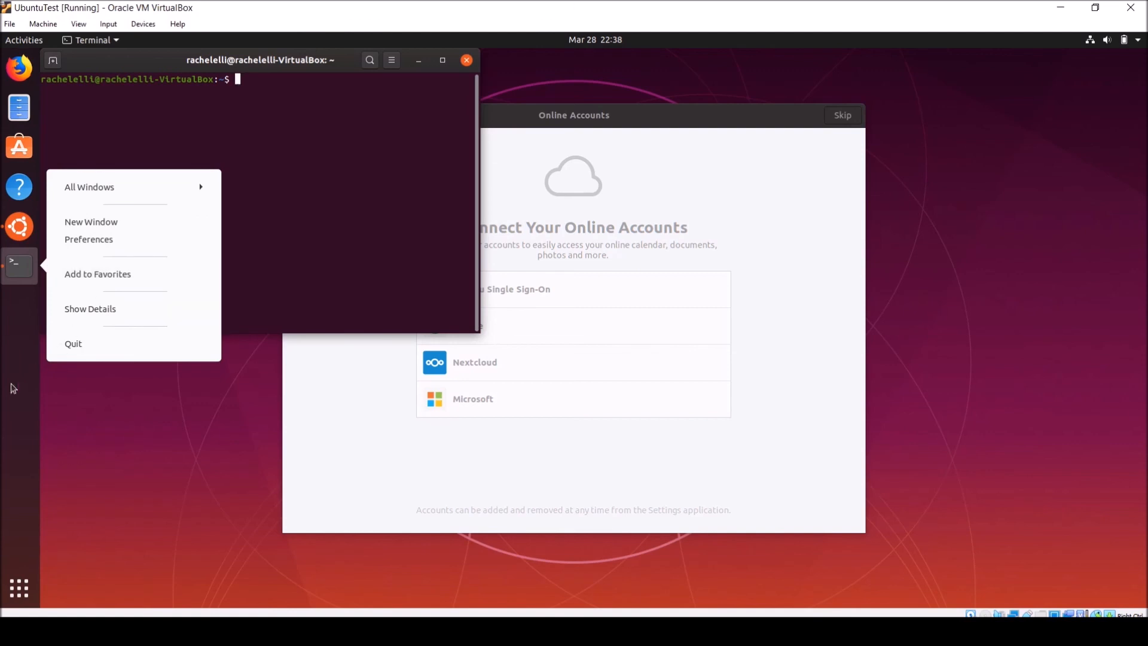
left_click(122, 276)
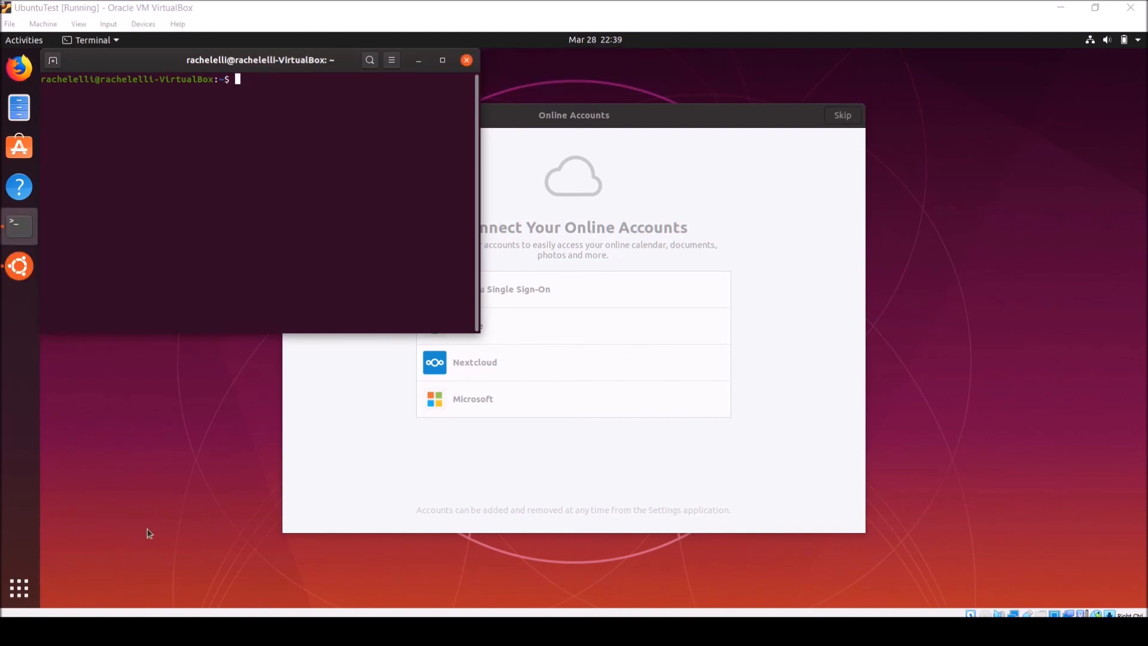
Close the terminal window and relaunch Terminal from its dock favorite
left_click(468, 60)
left_click(467, 60)
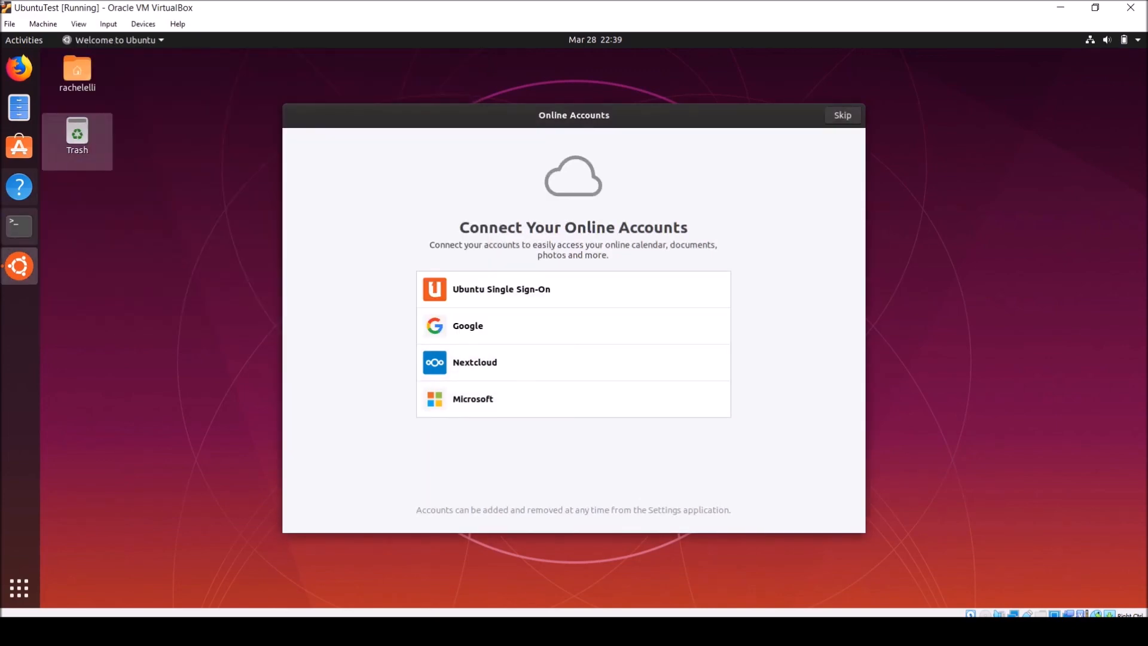
left_click(25, 231)
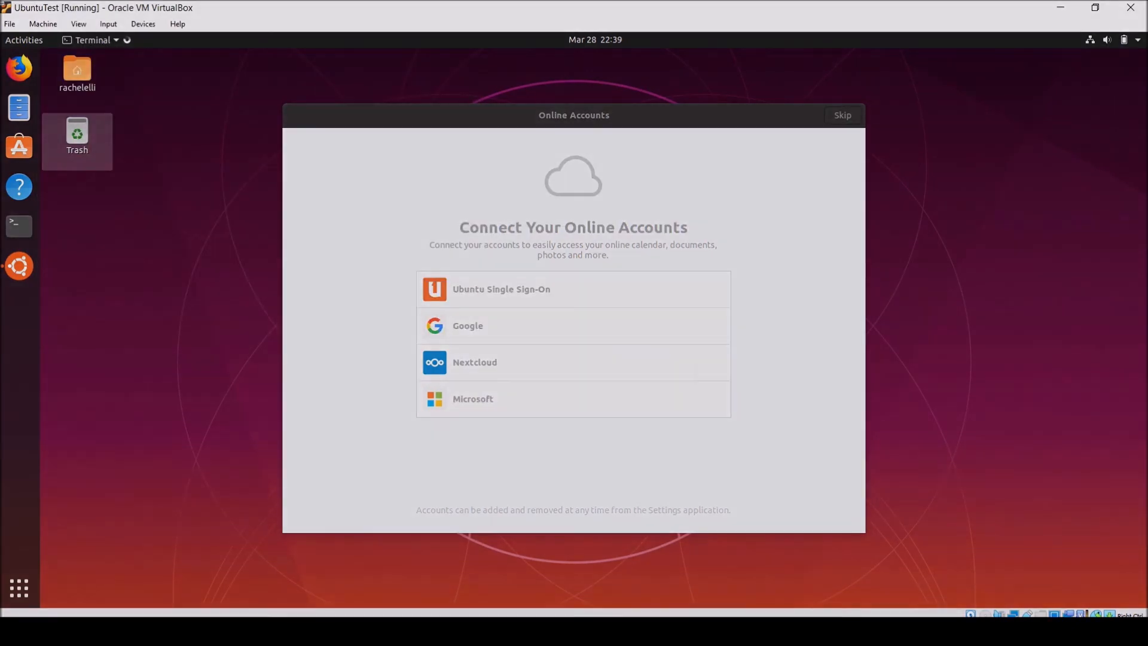